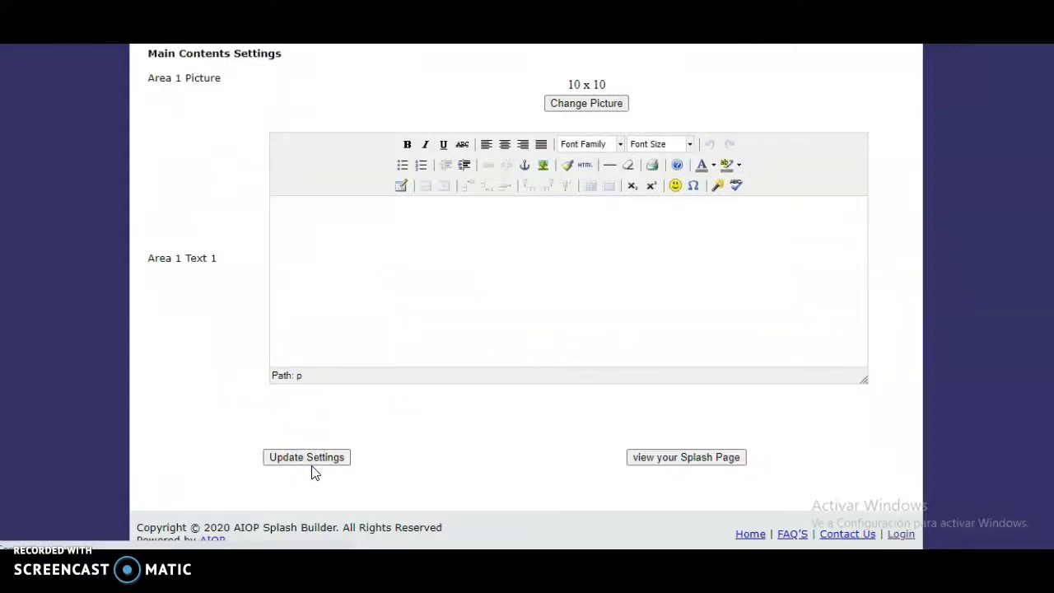
# - Save the splash page settings, view the resulting page, and return to the settings
pyautogui.click(313, 465)
pyautogui.click(259, 428)
pyautogui.click(301, 462)
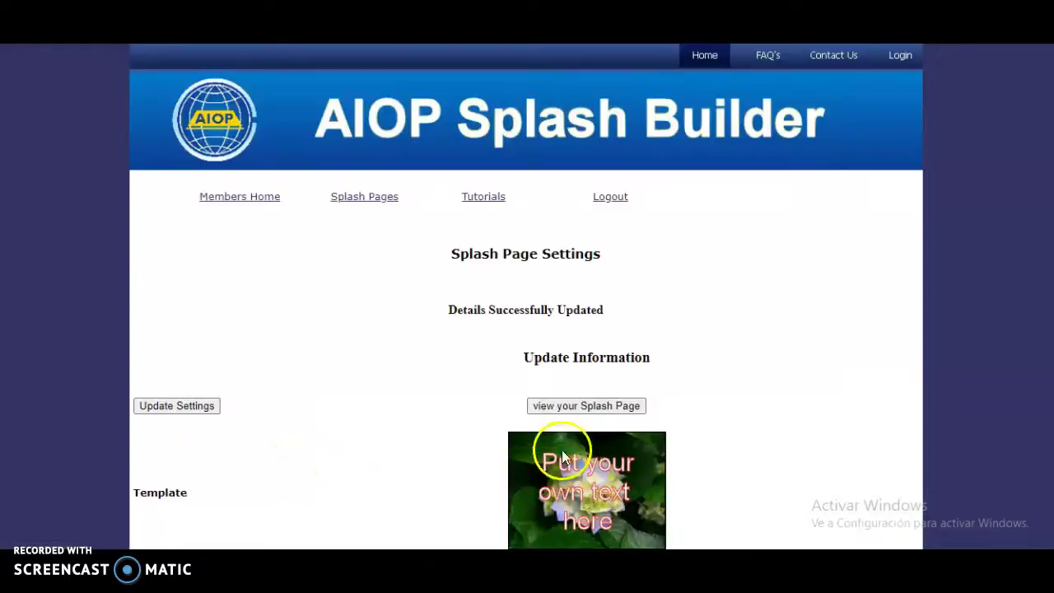
pyautogui.click(560, 406)
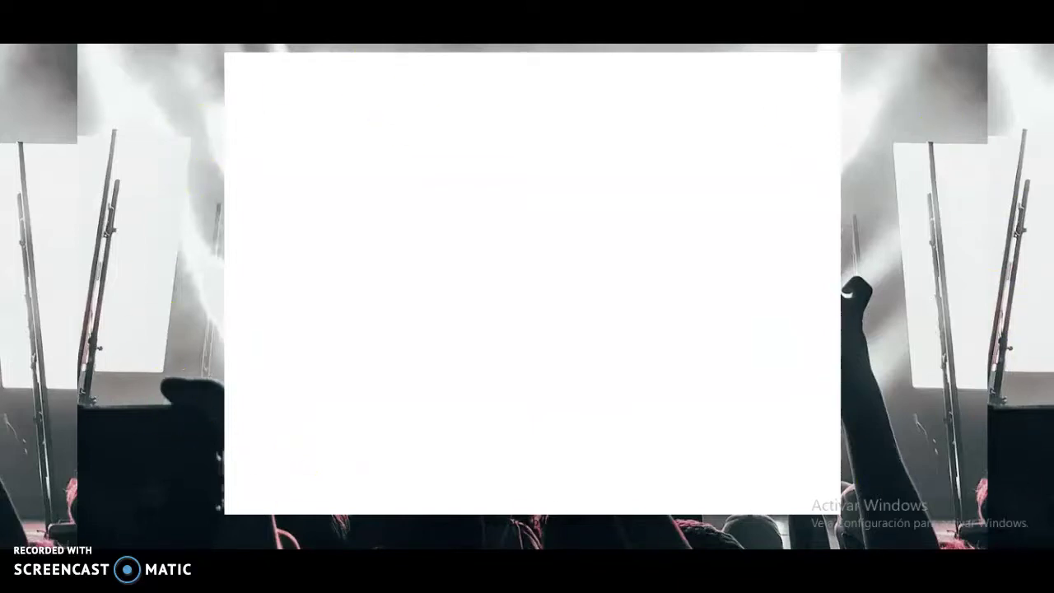
pyautogui.hotkey('ctrl', 'w')
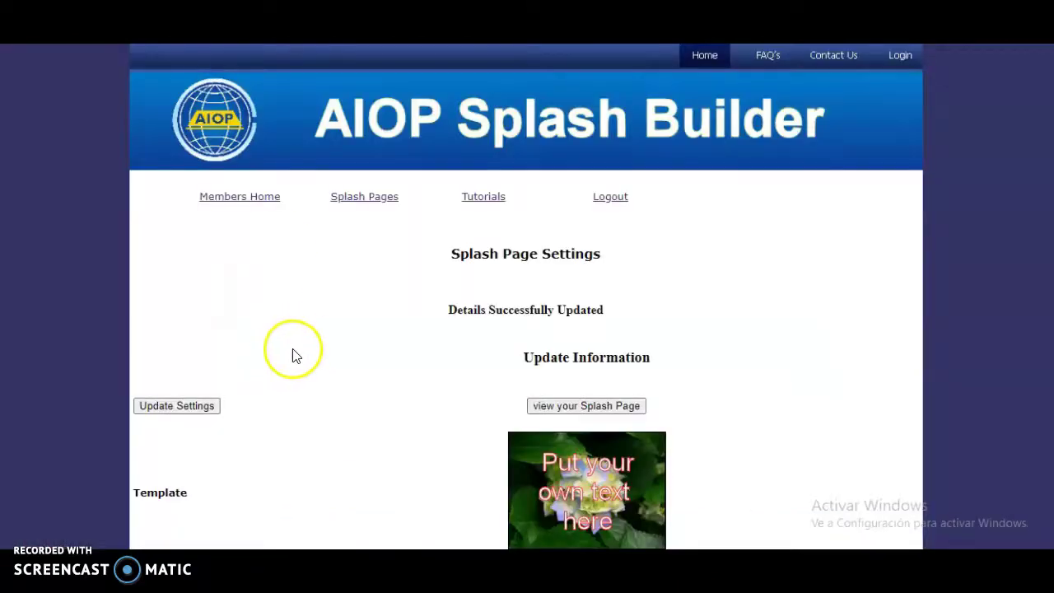
# - Set the body background color to the red FF0F37 in the splash page settings
pyautogui.scroll(-3, 296, 352)
pyautogui.scroll(-3, 302, 349)
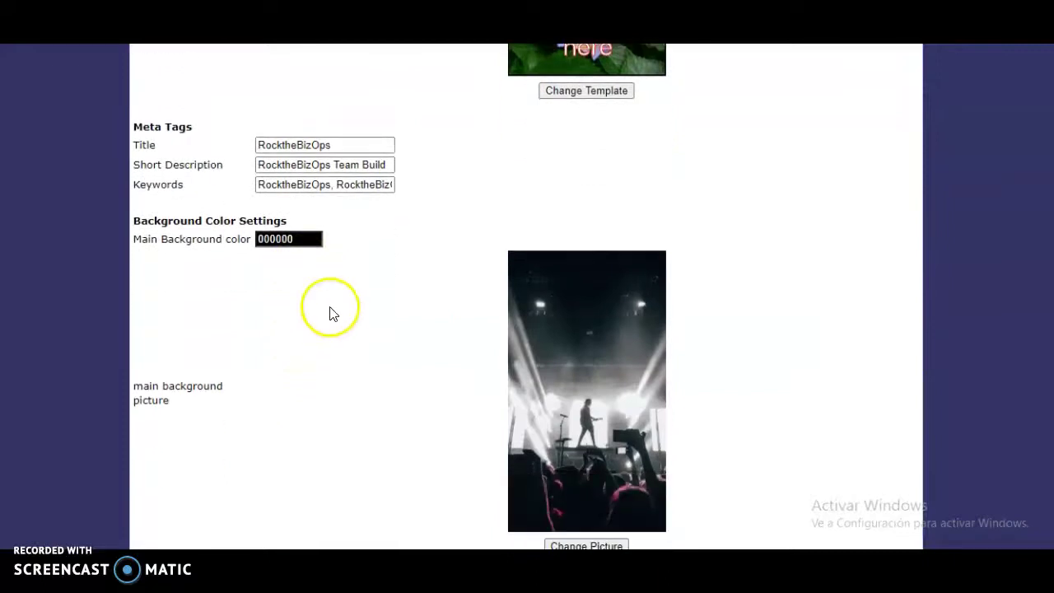
pyautogui.scroll(-2, 329, 310)
pyautogui.scroll(-3, 258, 218)
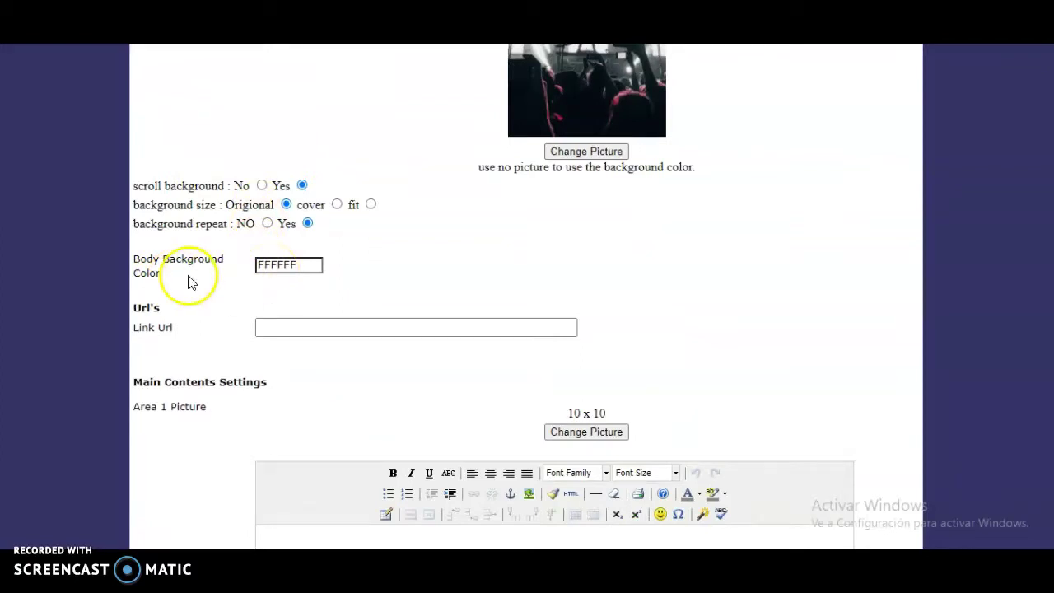
pyautogui.click(318, 264)
pyautogui.click(400, 284)
pyautogui.click(376, 231)
# - Save the new body background color and view it on the splash page
pyautogui.scroll(-5, 272, 329)
pyautogui.click(287, 388)
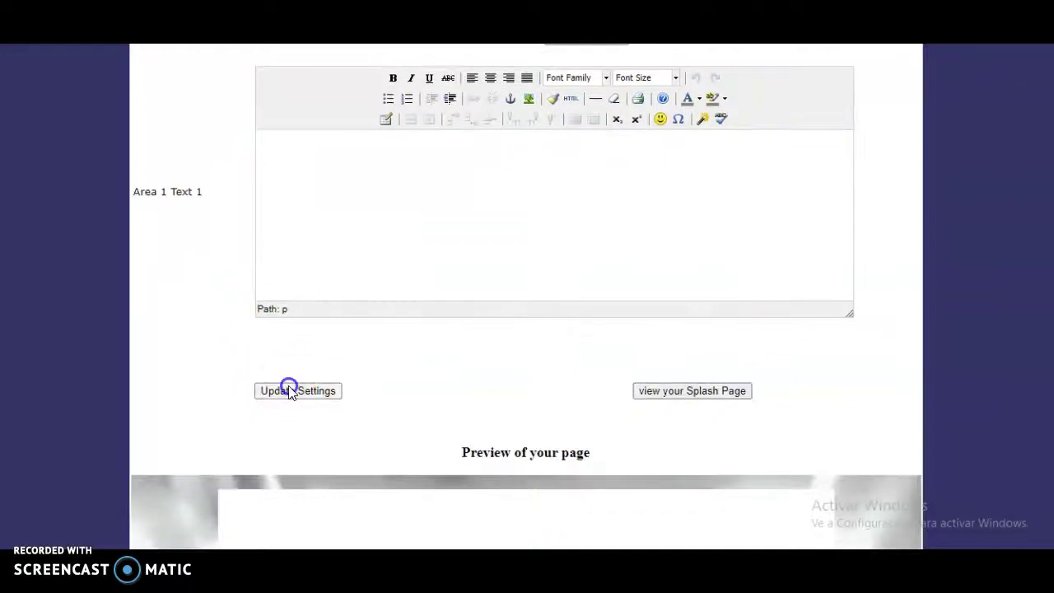
pyautogui.click(292, 392)
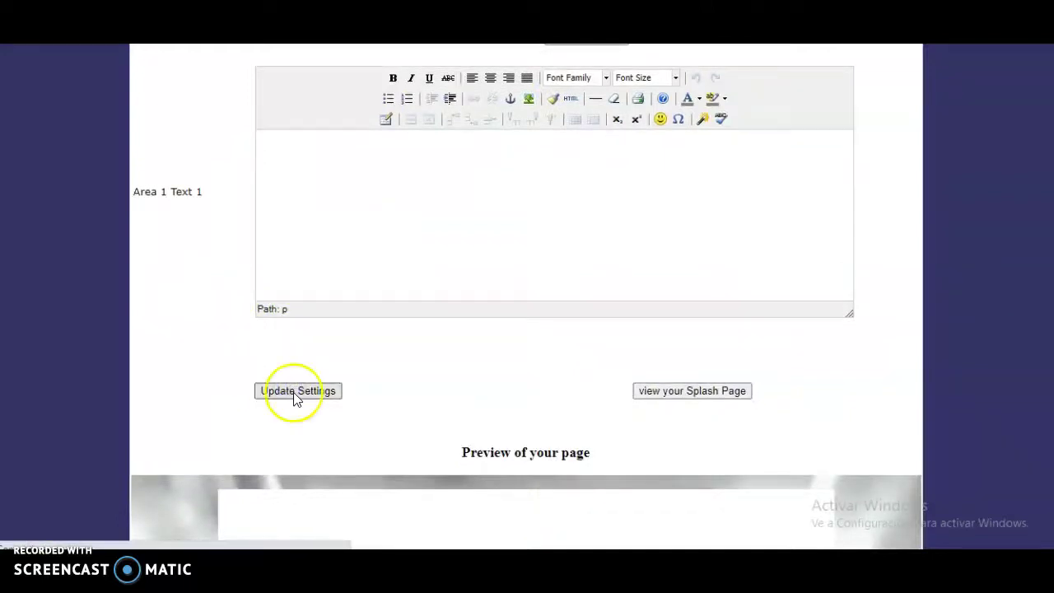
pyautogui.click(306, 420)
pyautogui.click(295, 394)
pyautogui.click(591, 410)
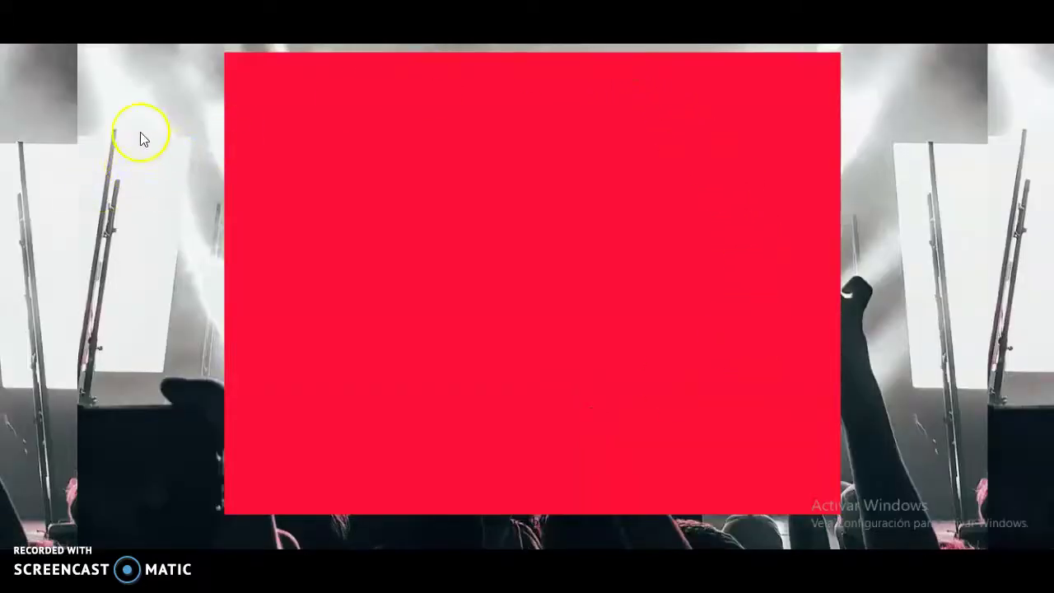
pyautogui.click(137, 206)
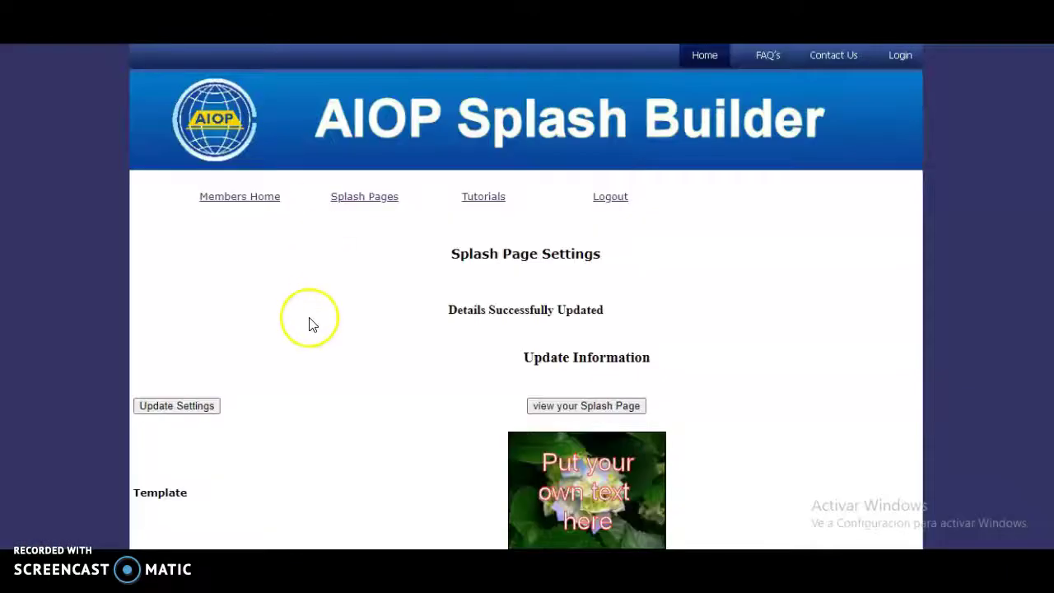
# - Copy the duplicated page URL of the shared campaign sfcsplash1 from the campaign page for use as the link URL
pyautogui.scroll(-4, 313, 318)
pyautogui.scroll(-6, 313, 318)
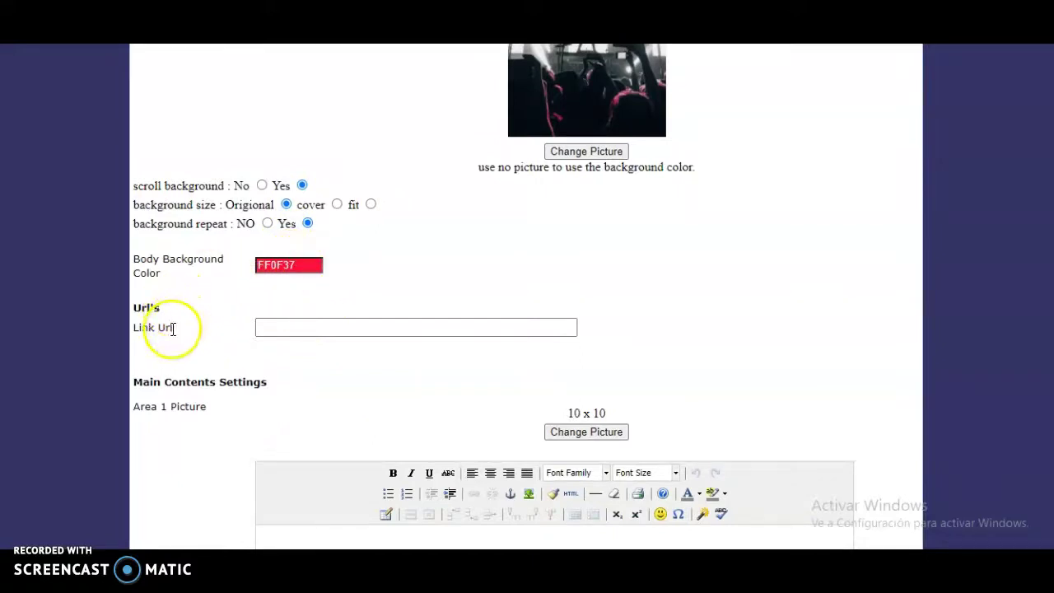
pyautogui.click(264, 330)
pyautogui.click(294, 287)
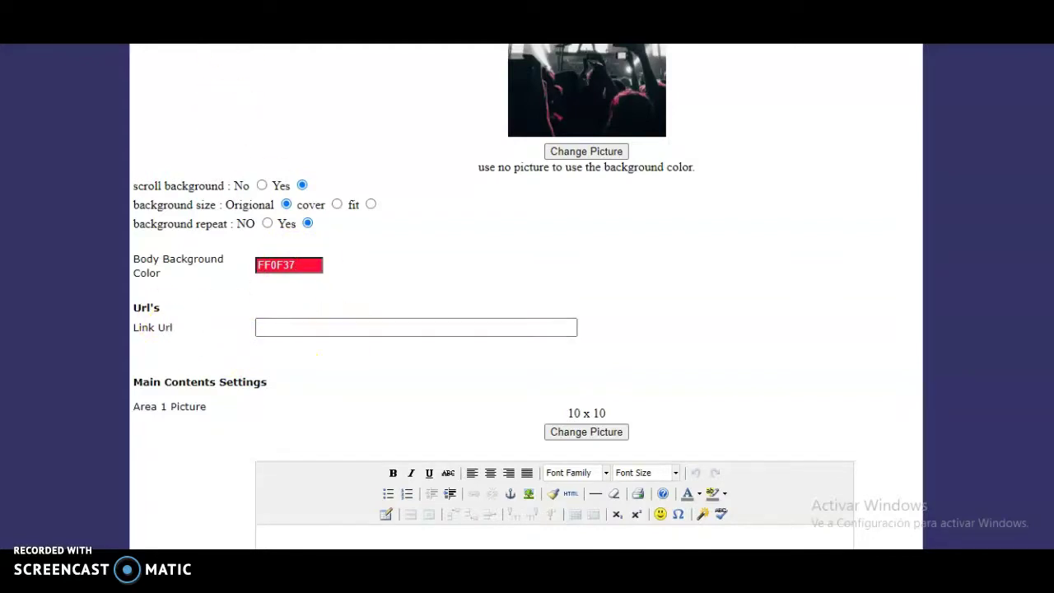
pyautogui.hotkey('ctrl', 'Tab')
pyautogui.click(224, 286)
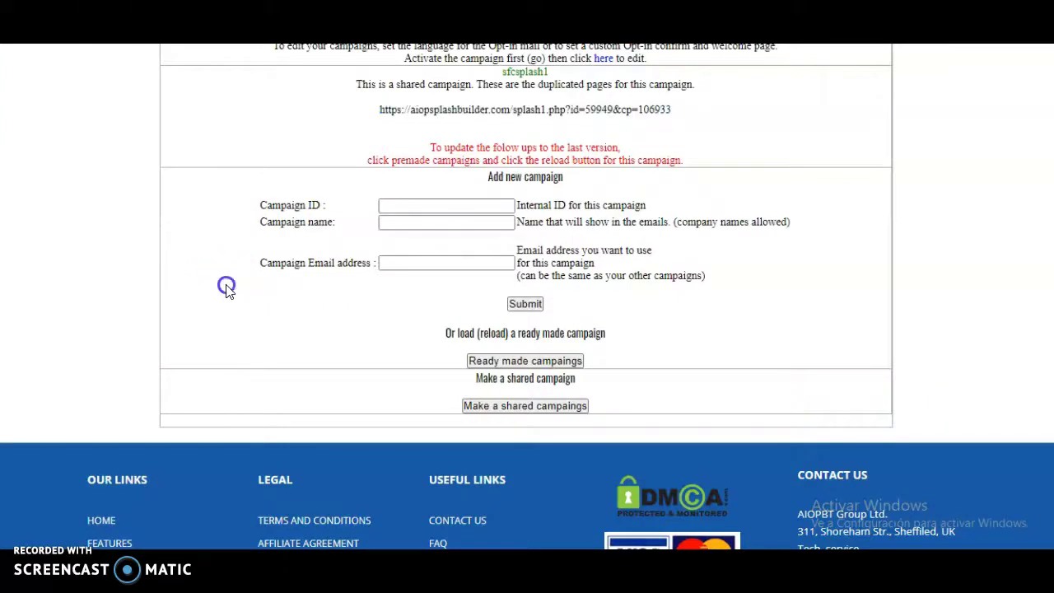
pyautogui.moveTo(671, 109); pyautogui.dragTo(387, 115)
pyautogui.rightClick(387, 115)
pyautogui.click(430, 130)
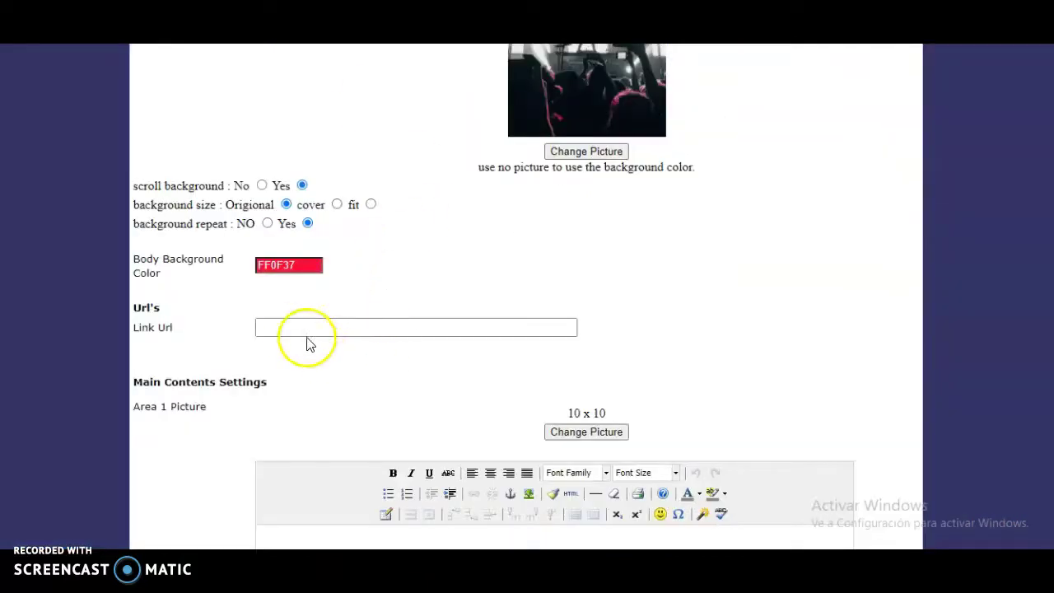
# - Paste the copied campaign page URL as the splash page's link URL and save the settings
pyautogui.click(297, 330)
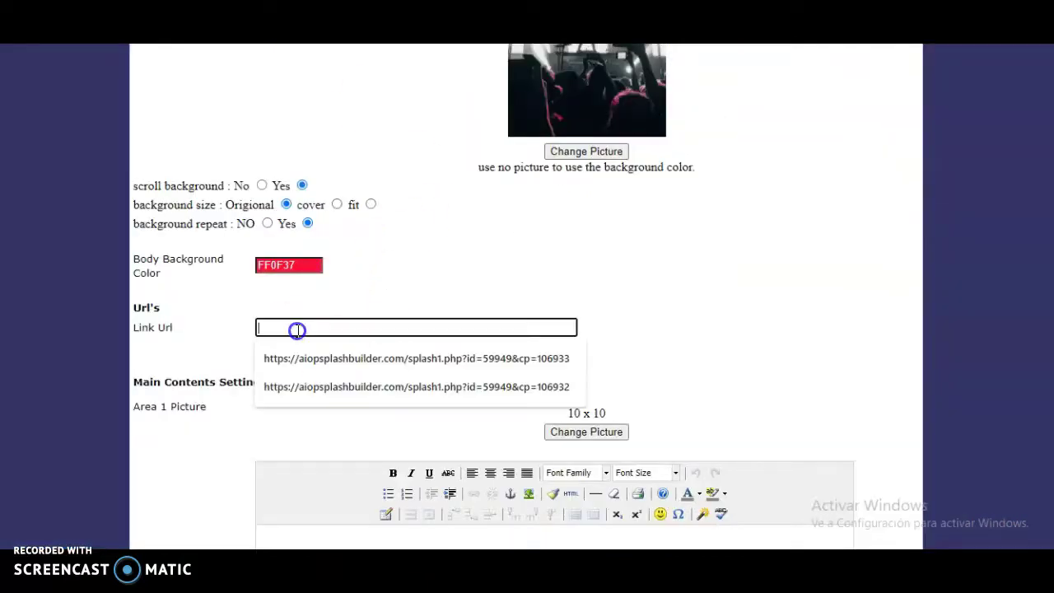
pyautogui.rightClick(297, 329)
pyautogui.click(329, 205)
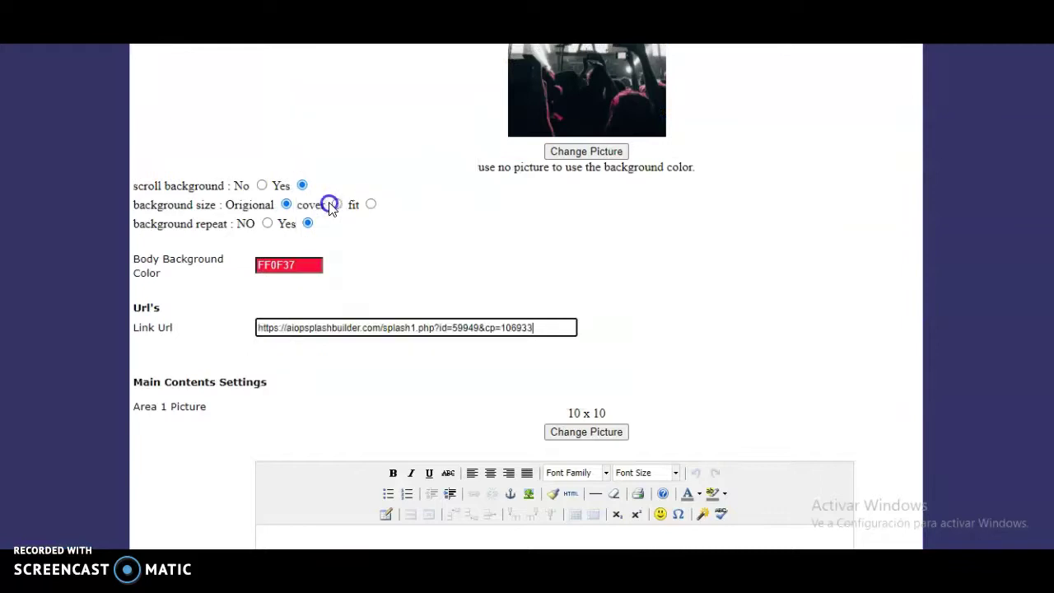
pyautogui.scroll(-4, 489, 278)
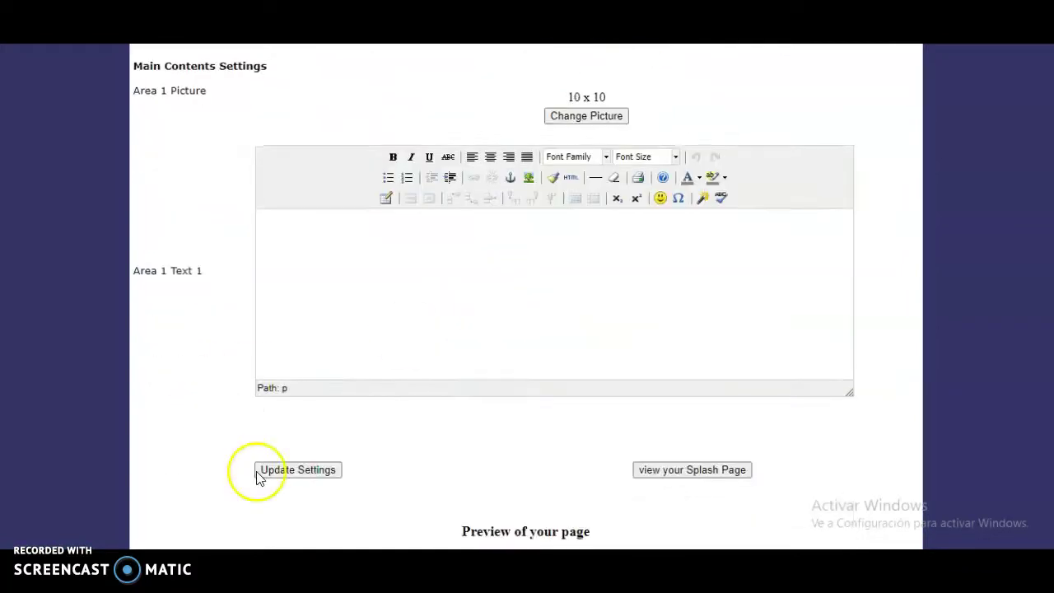
pyautogui.click(282, 480)
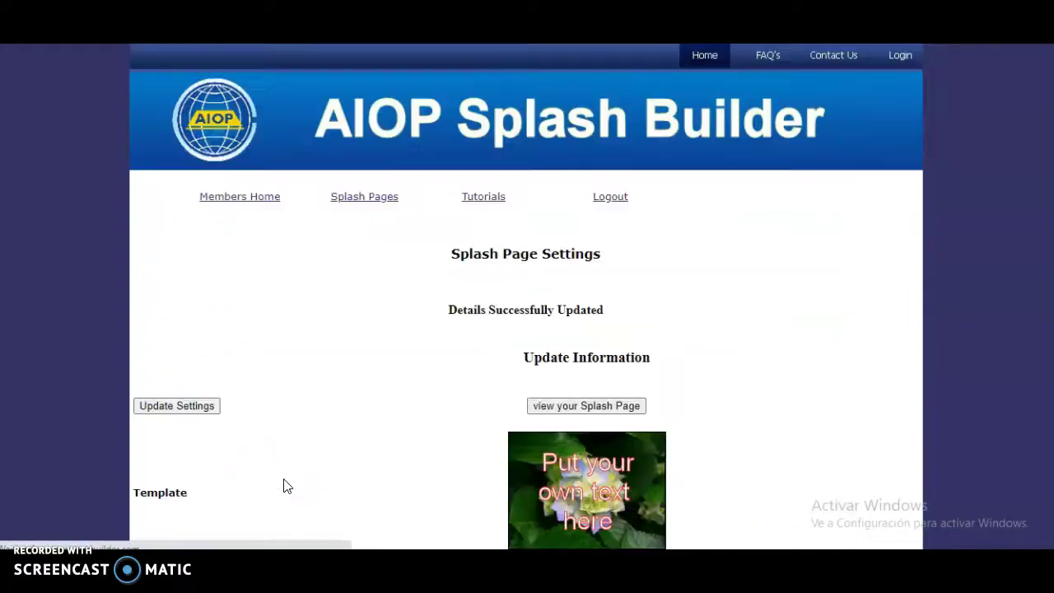
# - View the splash page, follow its link, and look through the linked campaign page down to the sign-up form
pyautogui.click(545, 468)
pyautogui.click(568, 411)
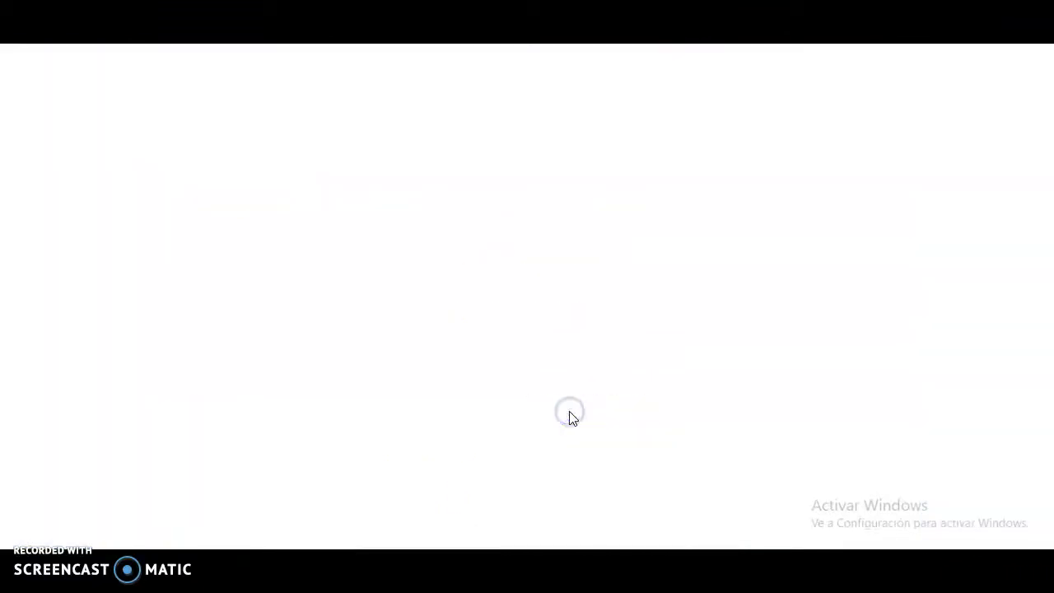
pyautogui.click(482, 269)
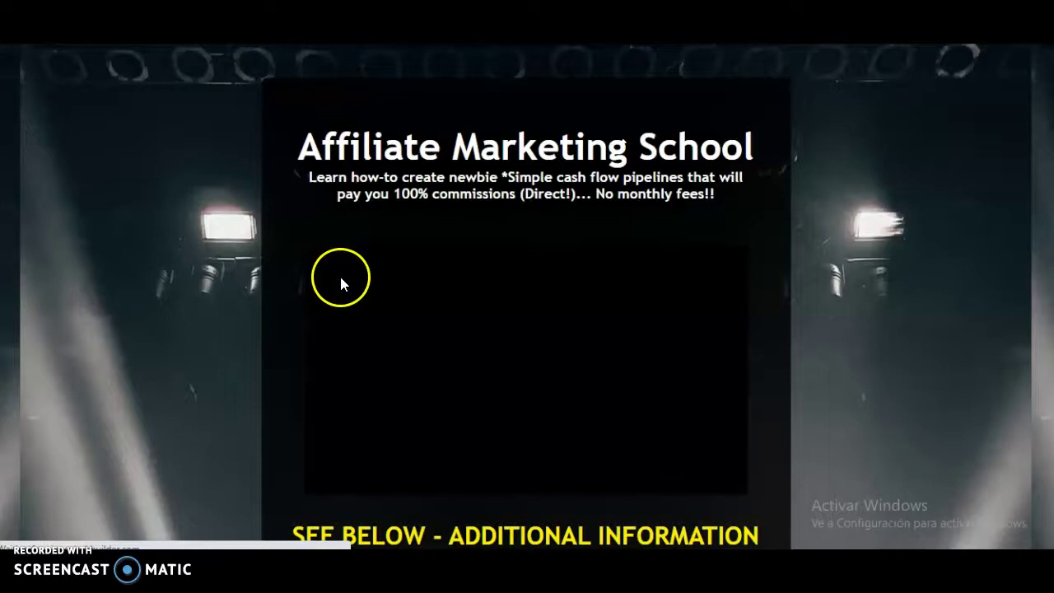
pyautogui.scroll(-3, 337, 280)
pyautogui.scroll(3, 339, 279)
pyautogui.scroll(-2, 342, 281)
pyautogui.scroll(-8, 344, 284)
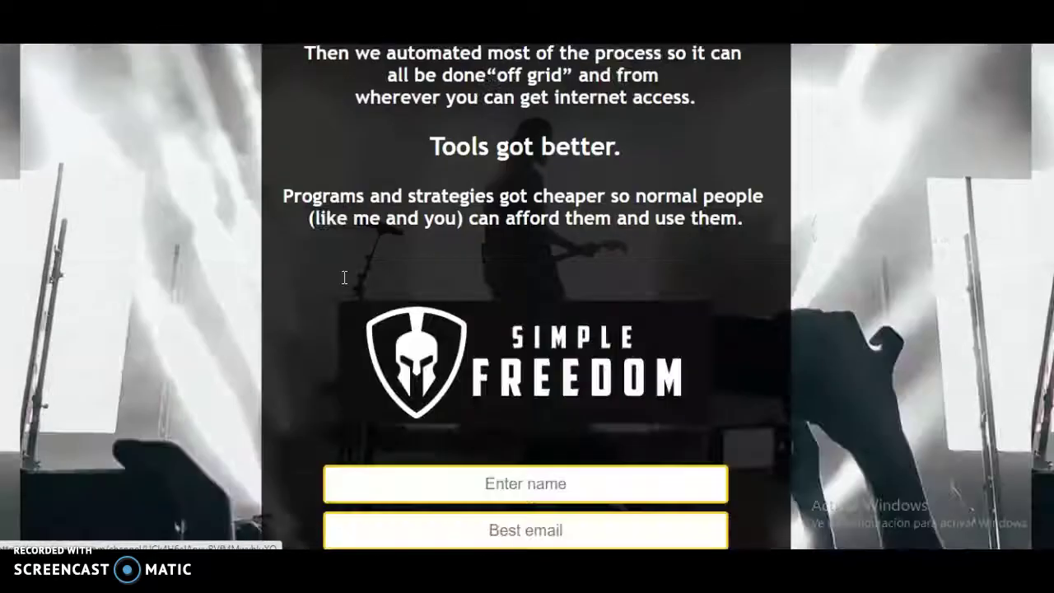
pyautogui.scroll(7, 346, 283)
pyautogui.scroll(3, 347, 279)
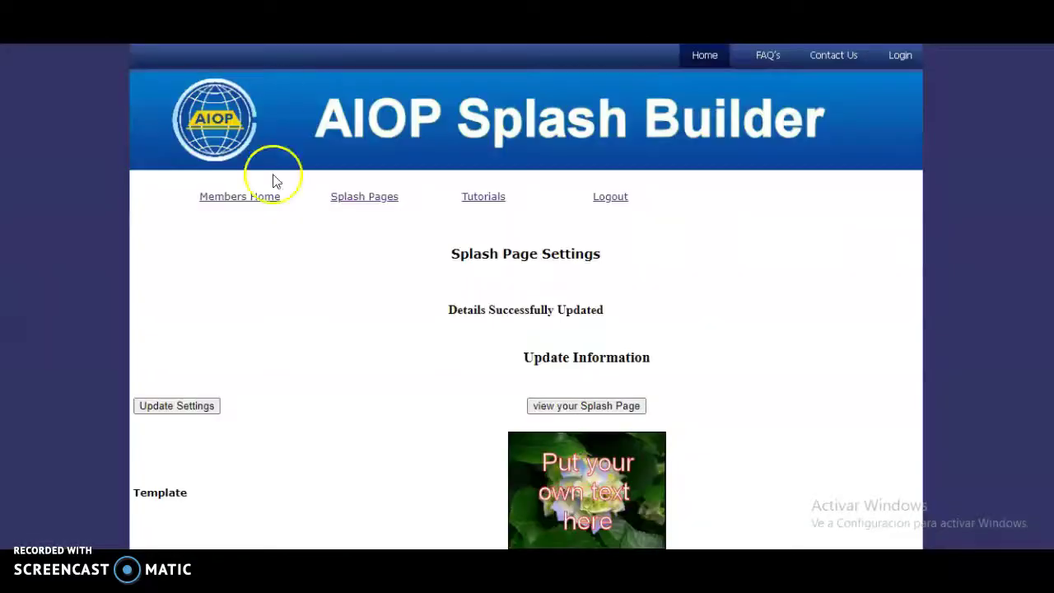
# - Review the splash page's background, link URL and main contents settings along with the page preview
pyautogui.scroll(-8, 288, 239)
pyautogui.scroll(-3, 301, 251)
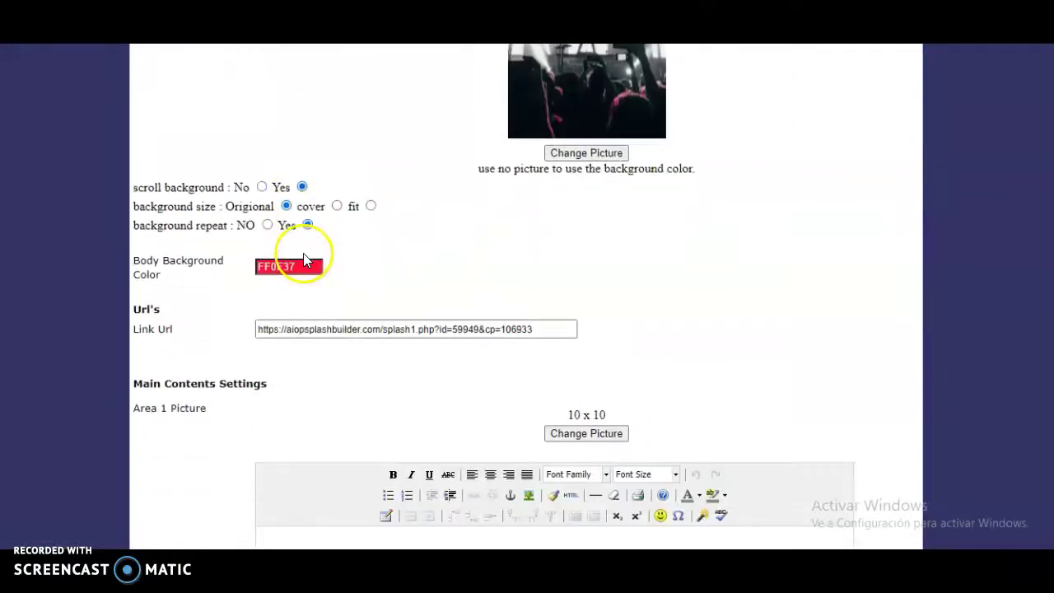
pyautogui.scroll(-2, 387, 264)
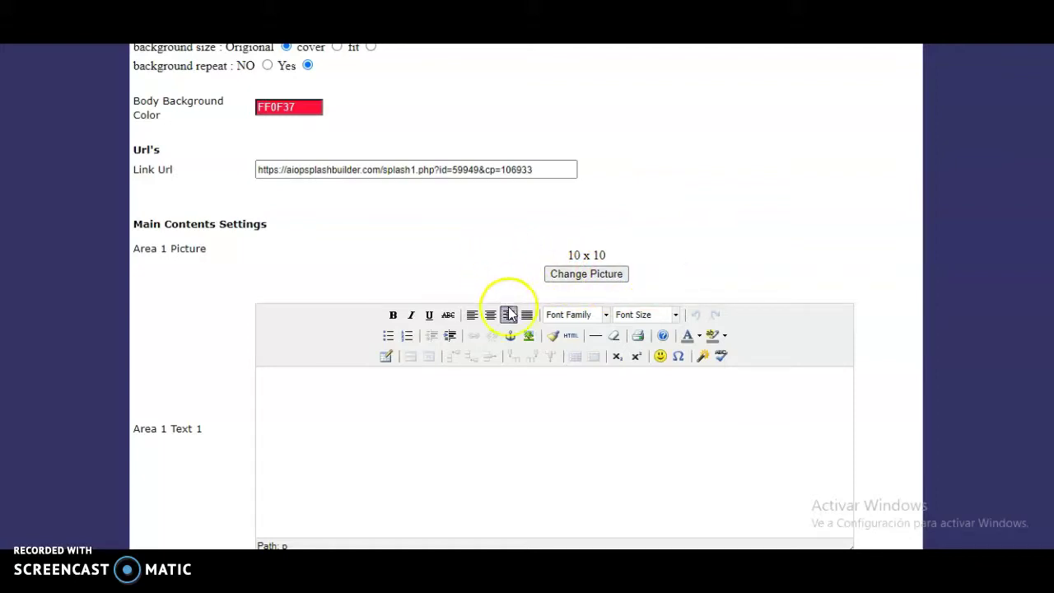
pyautogui.scroll(-3, 506, 305)
pyautogui.scroll(2, 486, 299)
pyautogui.scroll(-3, 487, 299)
pyautogui.scroll(-1, 412, 407)
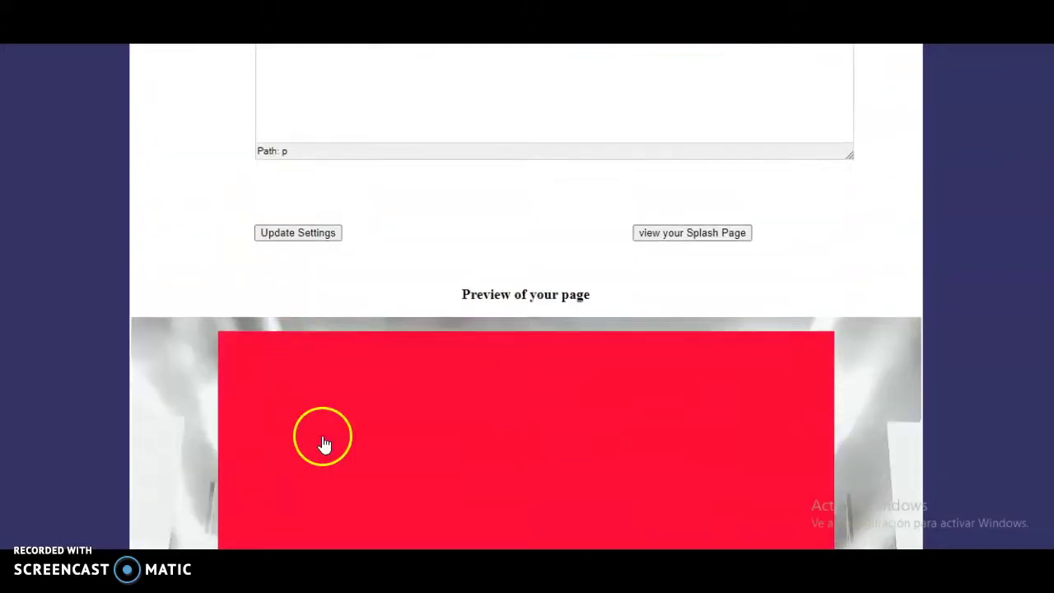
pyautogui.scroll(3, 494, 470)
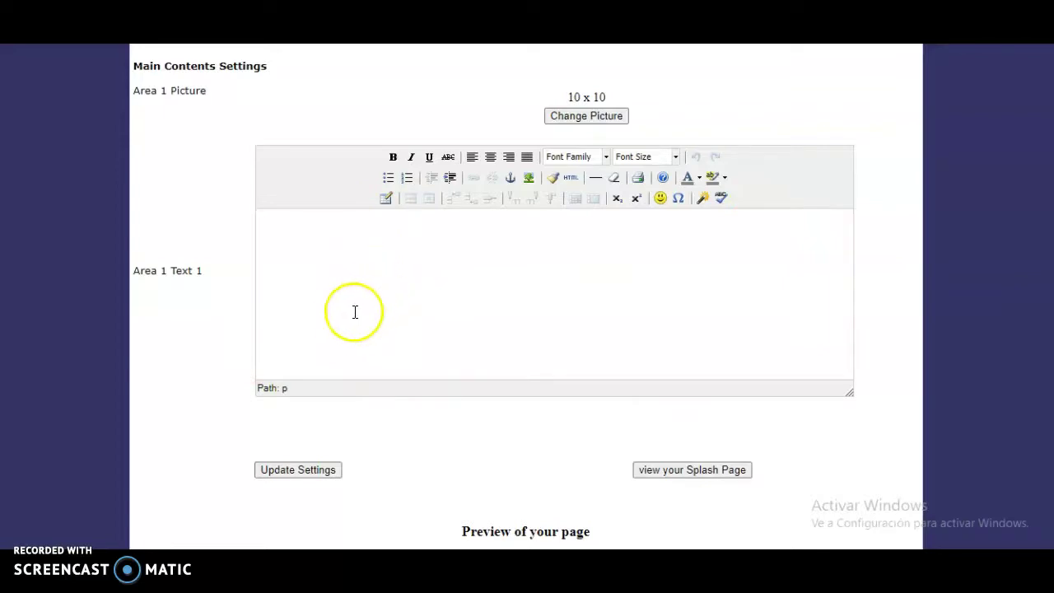
pyautogui.scroll(1, 348, 324)
pyautogui.scroll(1, 360, 359)
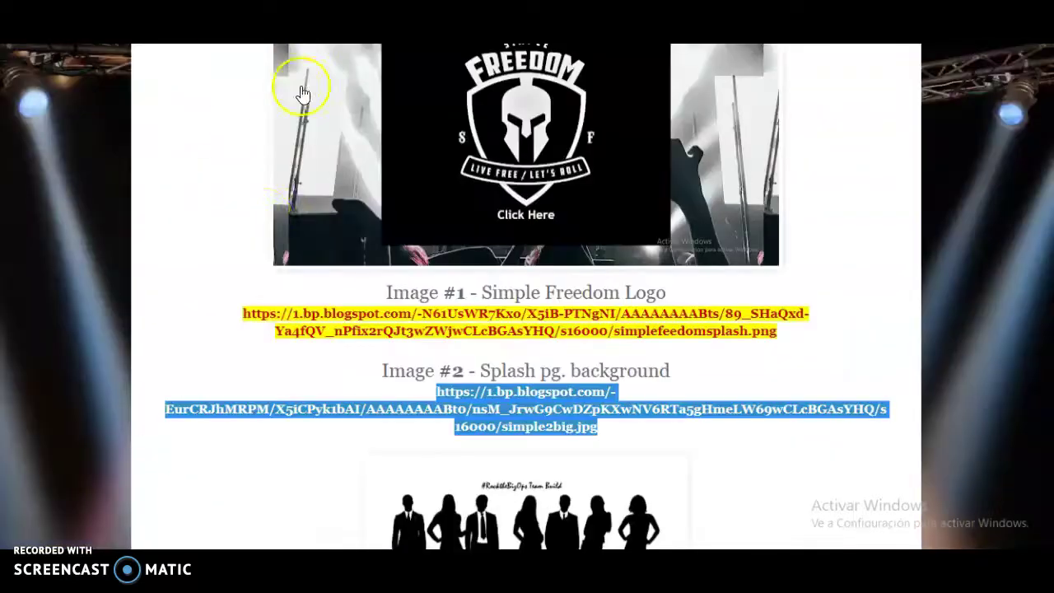
# - Copy the URL of Image #1, the Simple Freedom Logo, from the page listing the splash images
pyautogui.scroll(-1, 242, 235)
pyautogui.click(232, 241)
pyautogui.moveTo(778, 253); pyautogui.dragTo(240, 237)
pyautogui.rightClick(252, 242)
pyautogui.click(284, 258)
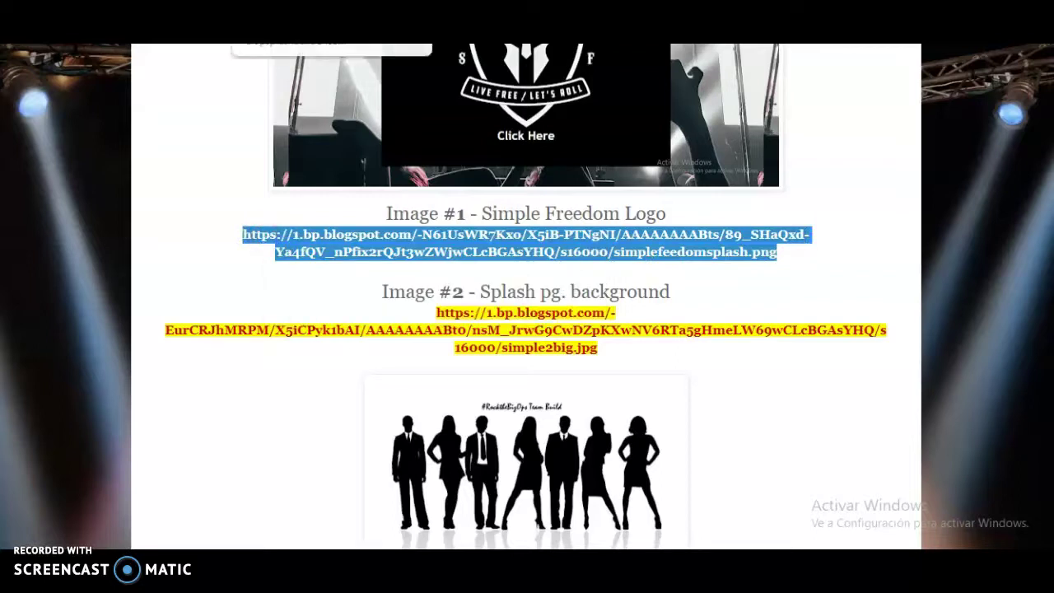
# - Return to the splash page settings and centre the content of the Area 1 Text 1 editor
pyautogui.hotkey('ctrl', 'Tab')
pyautogui.scroll(-2, 354, 243)
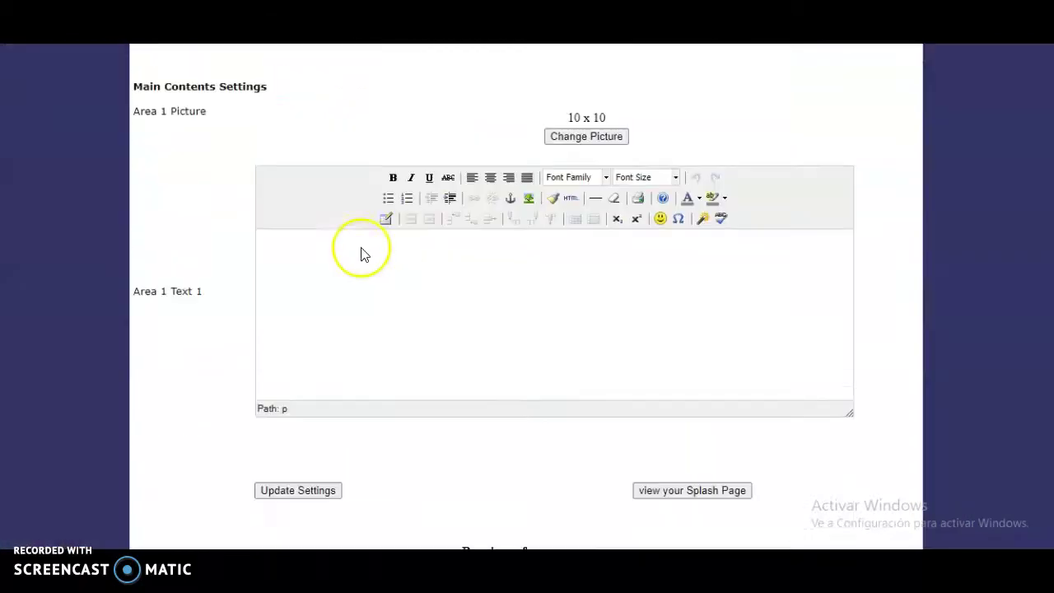
pyautogui.click(311, 251)
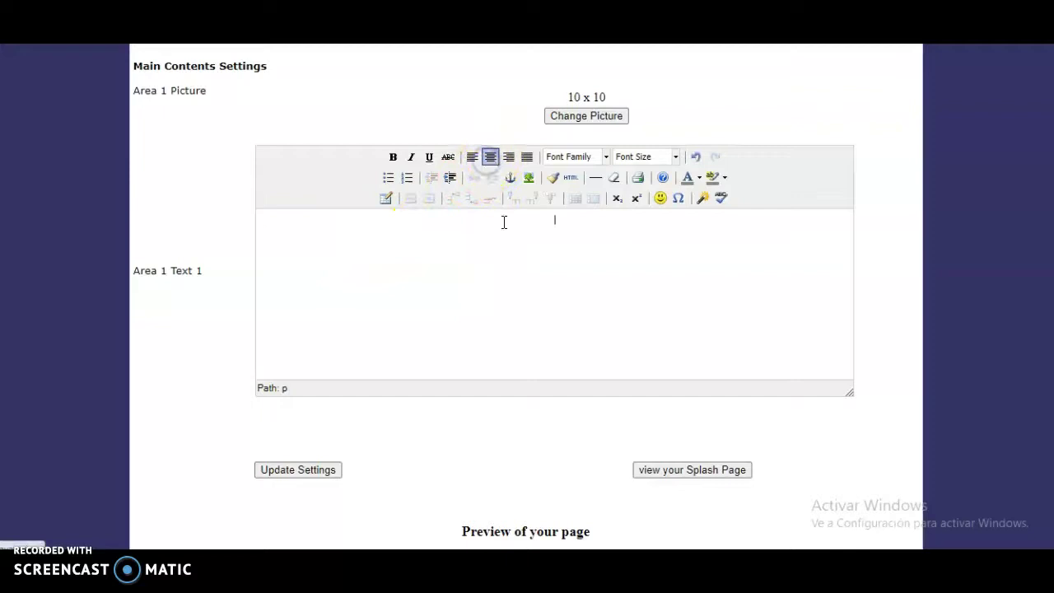
# - Insert the image from the copied simplefeedomsplash.png URL into Area 1 Text 1 with the description sfclubtest
pyautogui.click(532, 181)
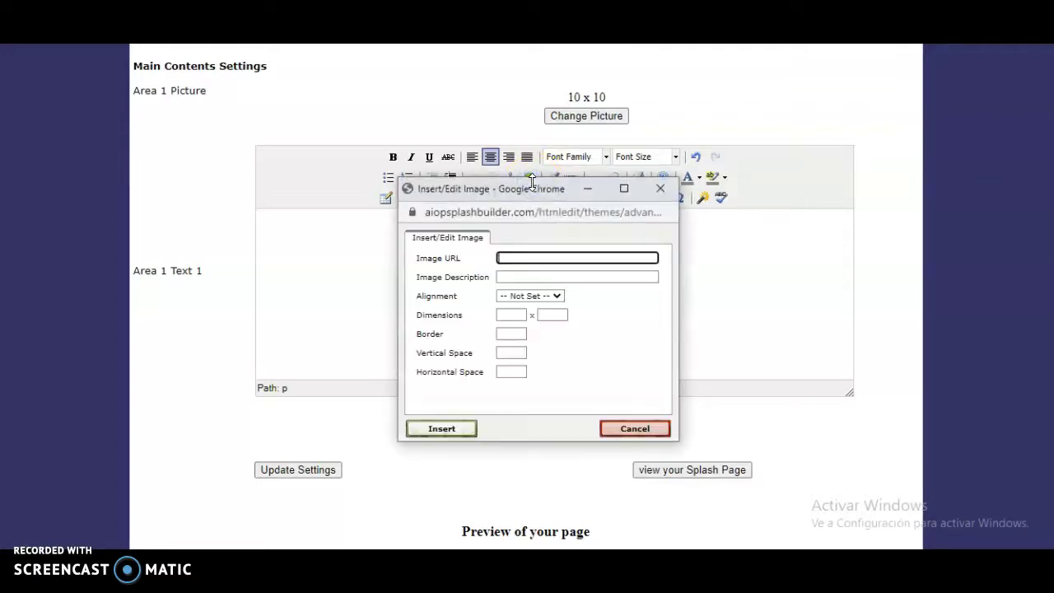
pyautogui.rightClick(534, 257)
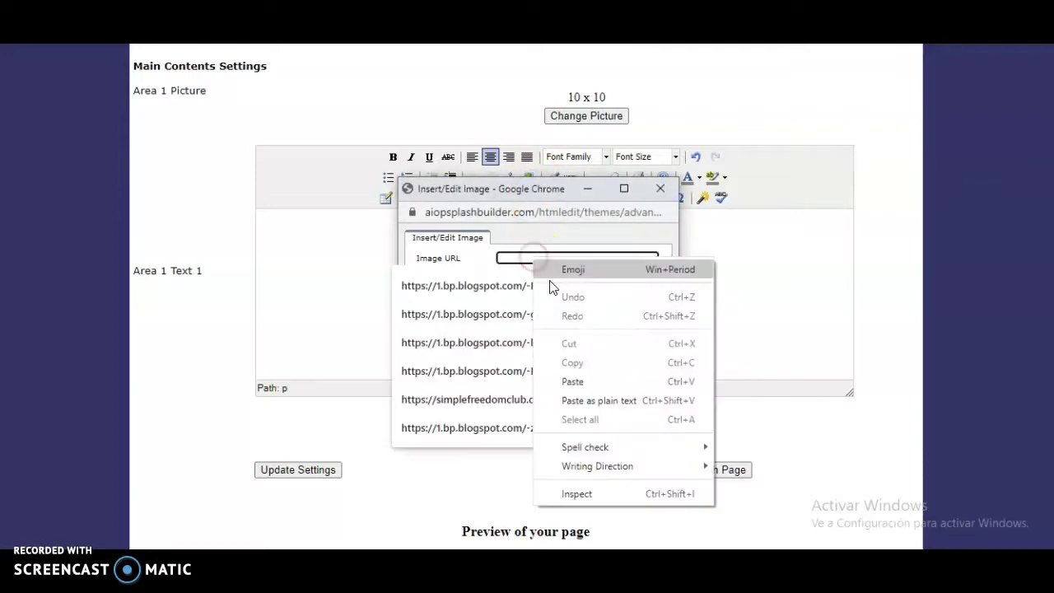
pyautogui.click(576, 376)
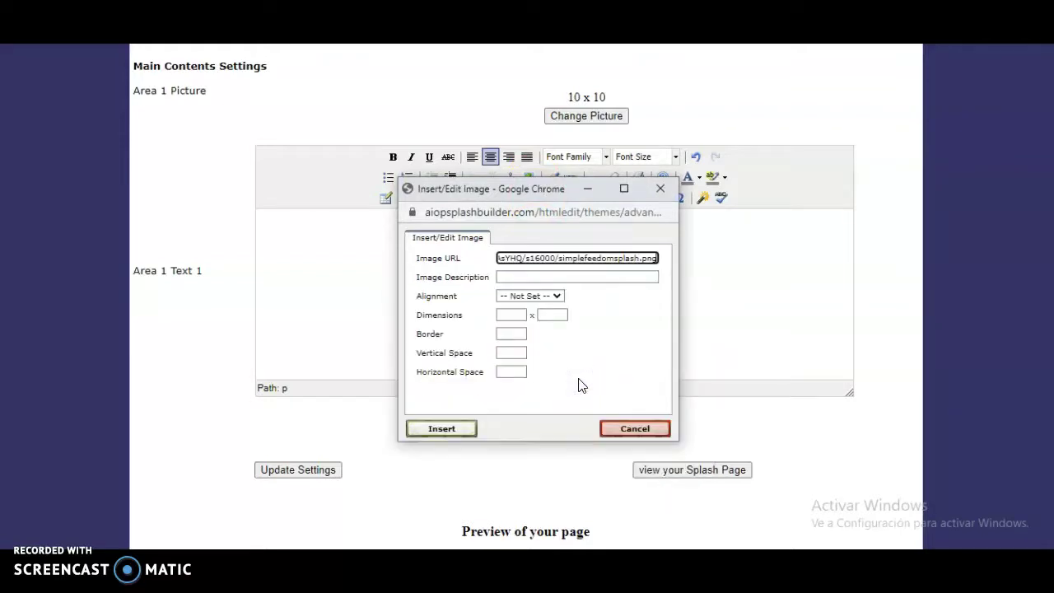
pyautogui.click(617, 323)
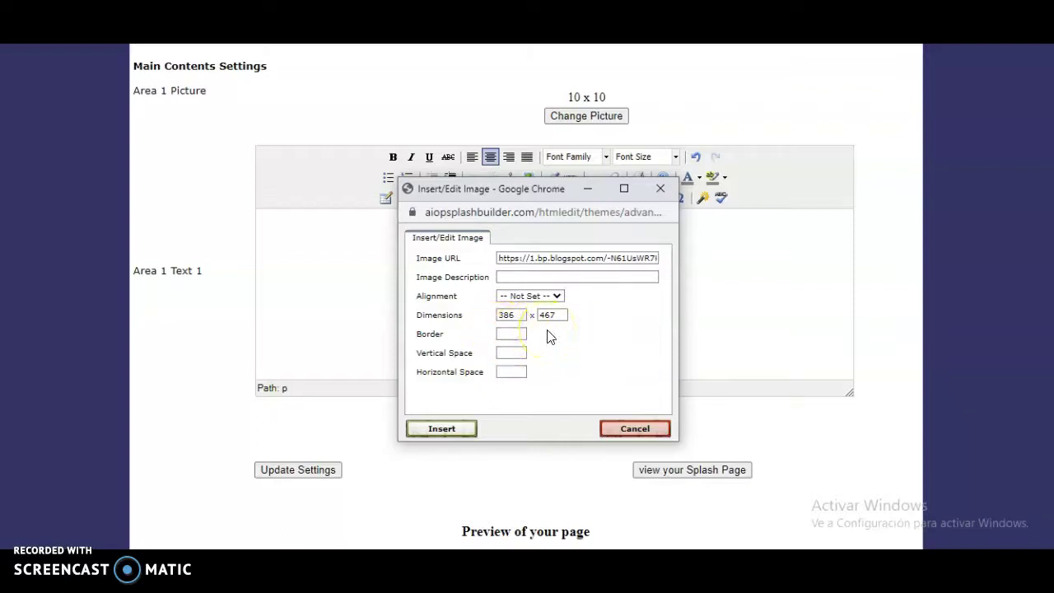
pyautogui.click(517, 277)
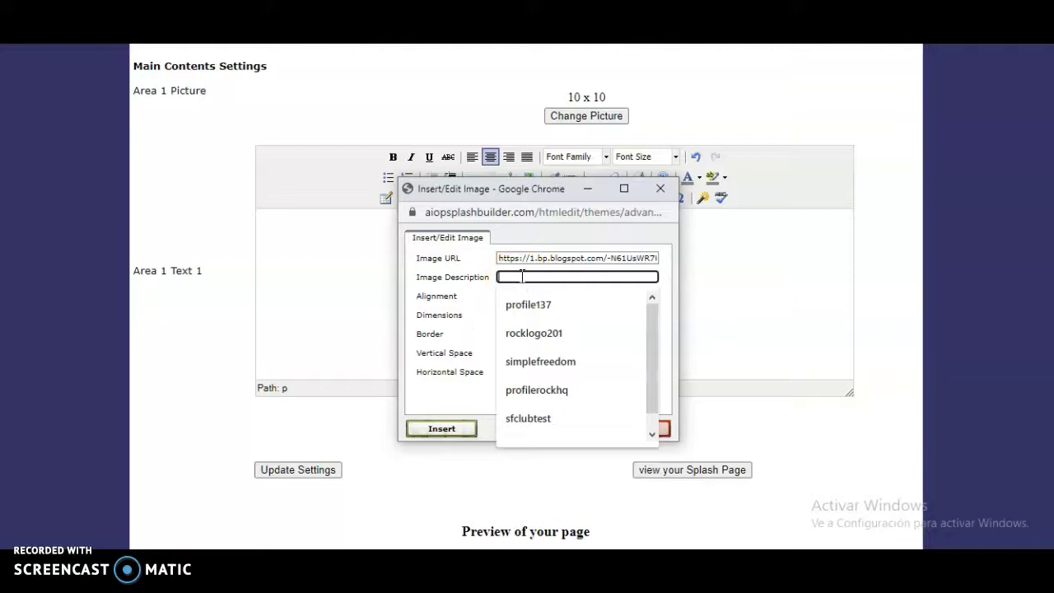
pyautogui.click(541, 416)
pyautogui.click(438, 430)
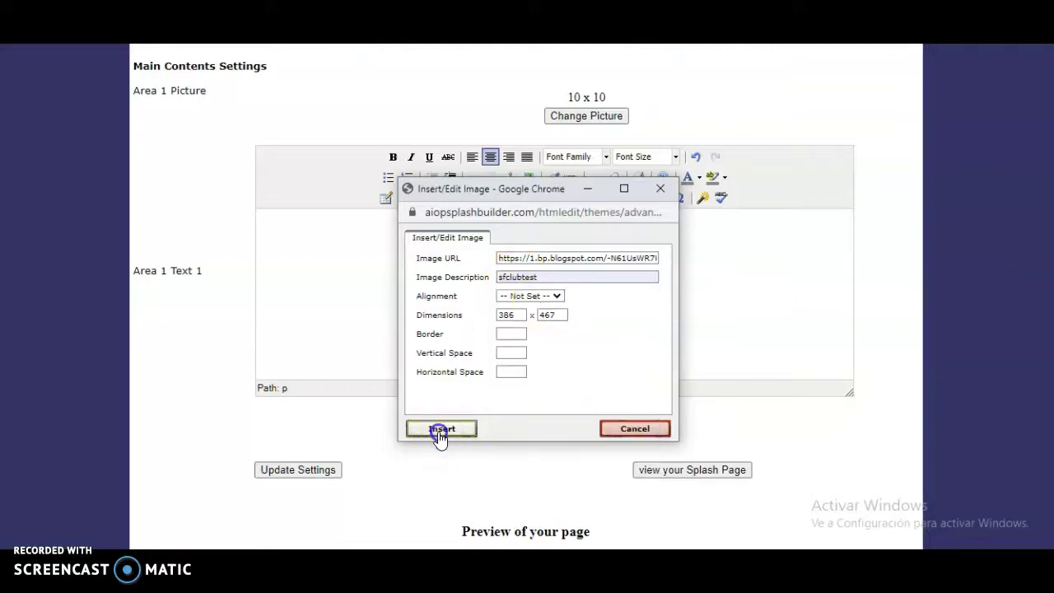
# - Save the splash page settings with the logo image inserted in Area 1 Text 1
pyautogui.click(298, 470)
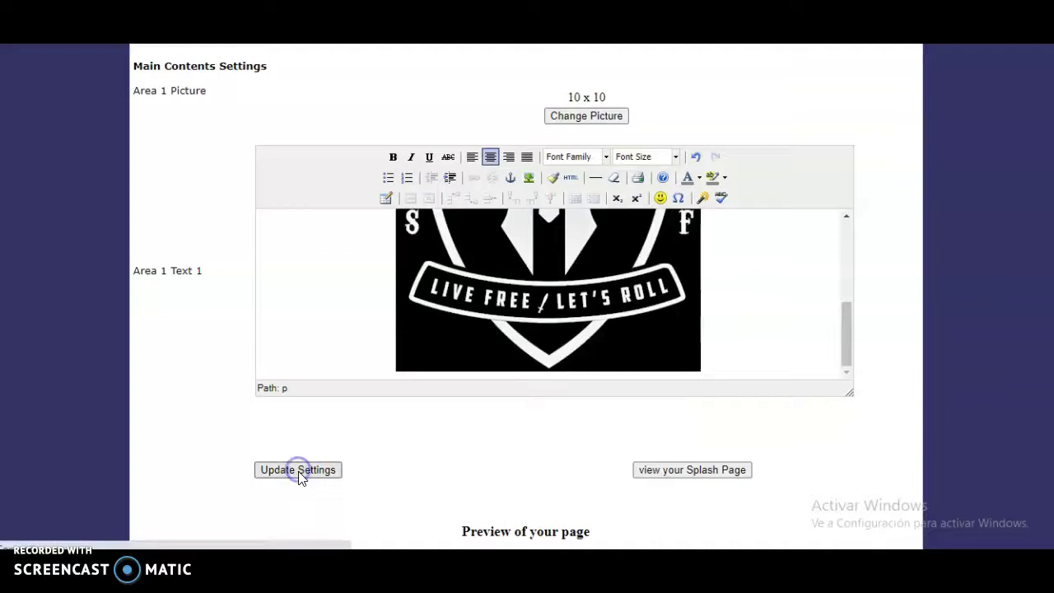
pyautogui.click(301, 480)
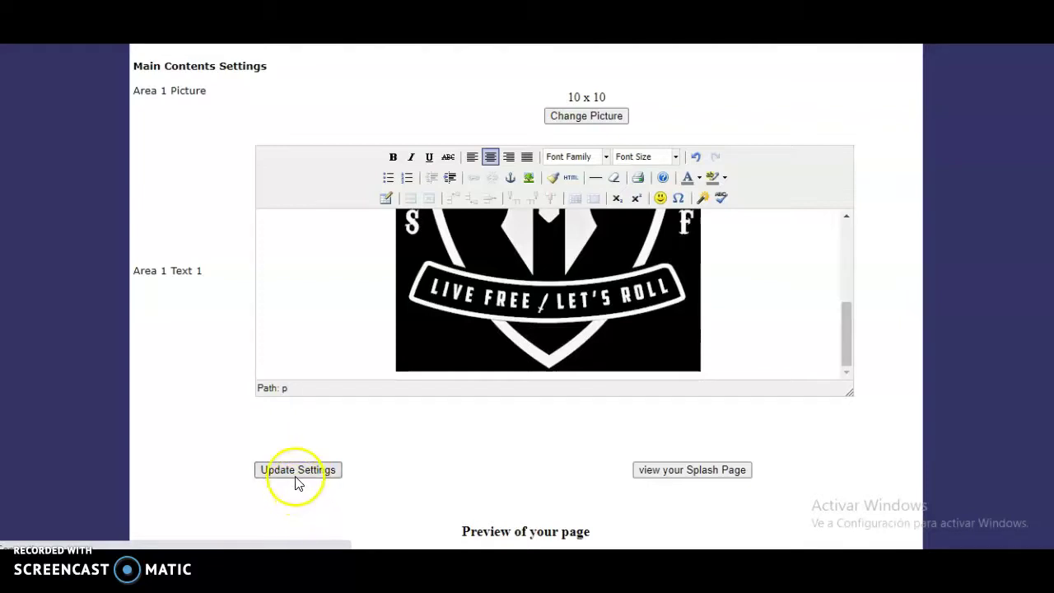
pyautogui.click(298, 474)
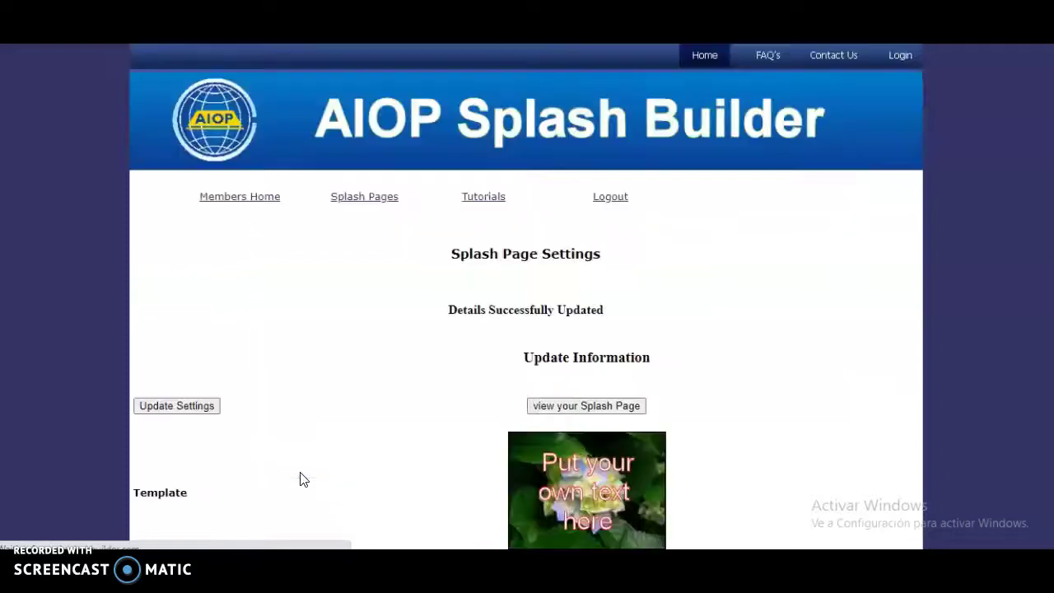
# - View the live splash page, follow its logo link and look through the Affiliate Marketing School campaign page
pyautogui.click(557, 410)
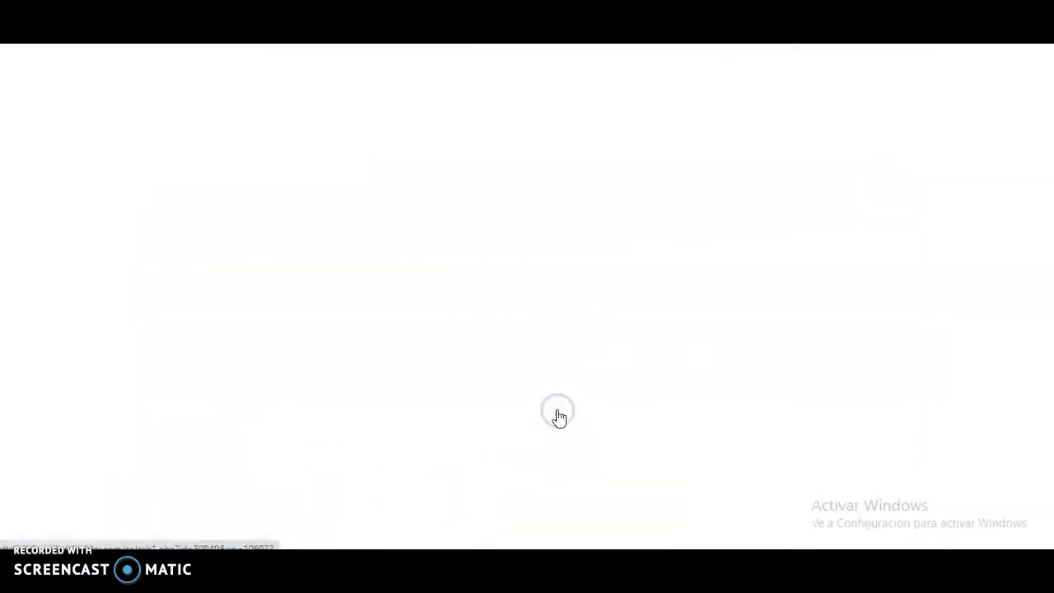
pyautogui.click(543, 282)
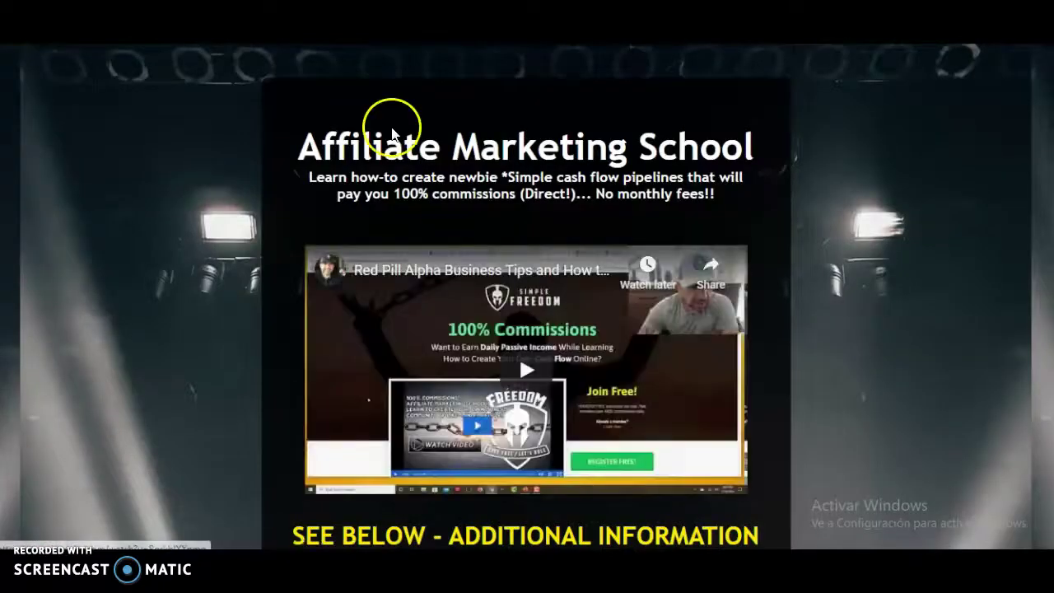
pyautogui.scroll(-9, 376, 301)
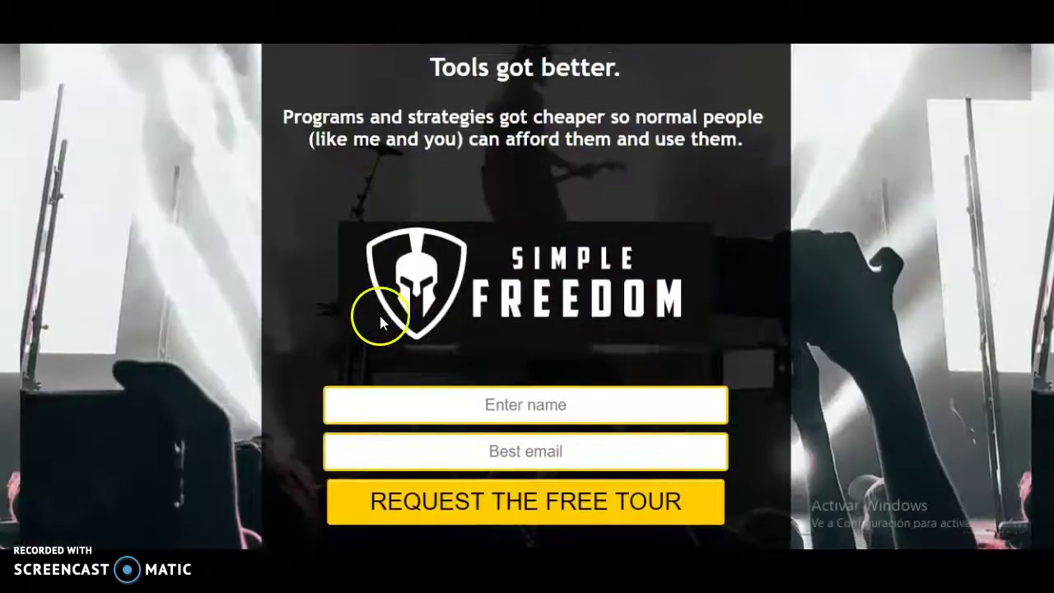
pyautogui.scroll(-2, 379, 317)
pyautogui.scroll(4, 382, 299)
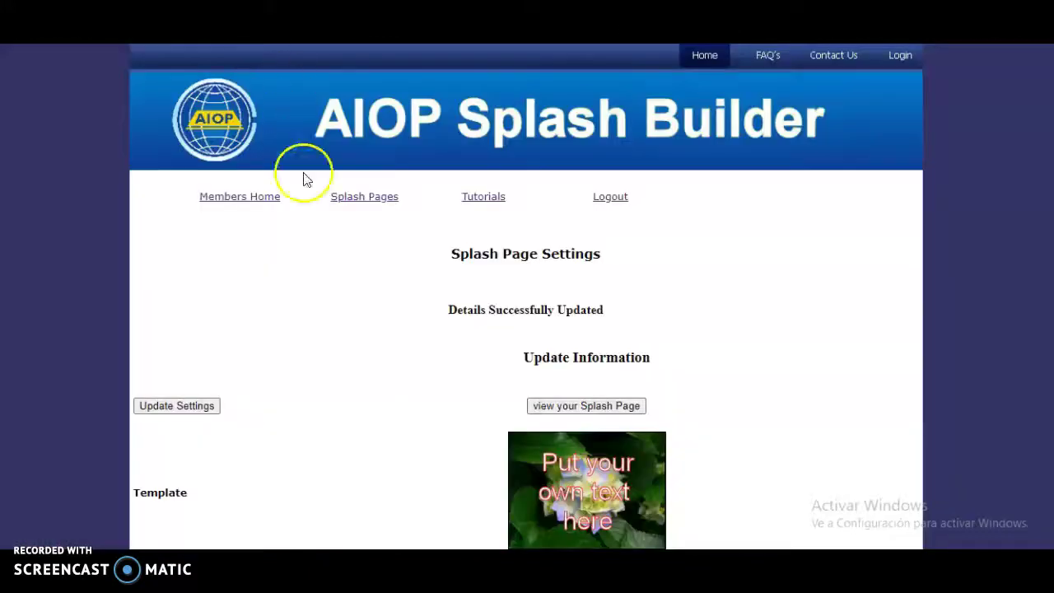
# - Add the text Click Here on a new line below the logo image in Area 1 Text 1
pyautogui.scroll(-3, 360, 265)
pyautogui.scroll(-10, 360, 266)
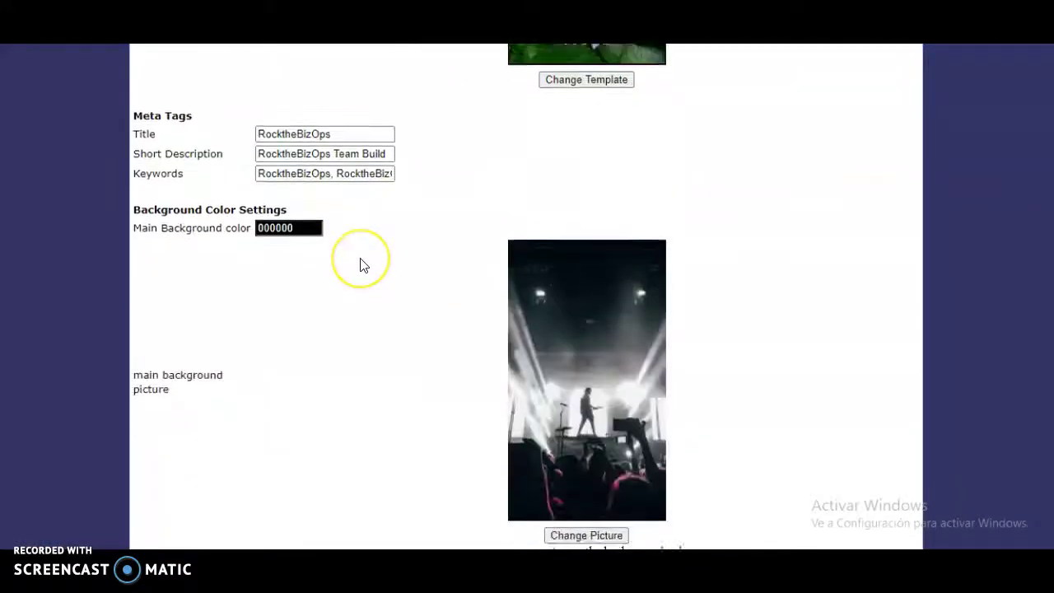
pyautogui.scroll(-5, 799, 363)
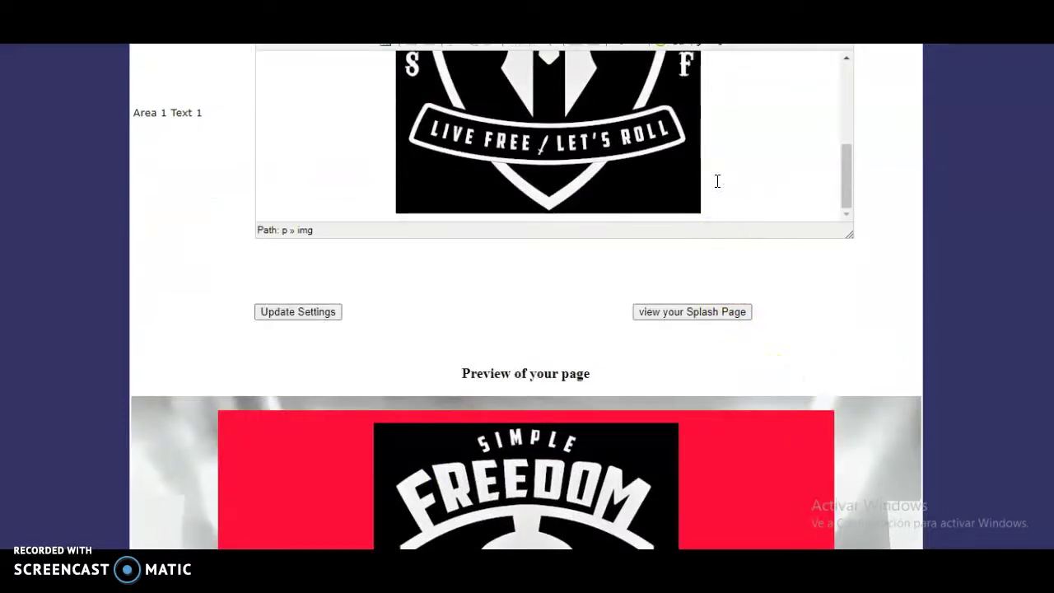
pyautogui.click(717, 181)
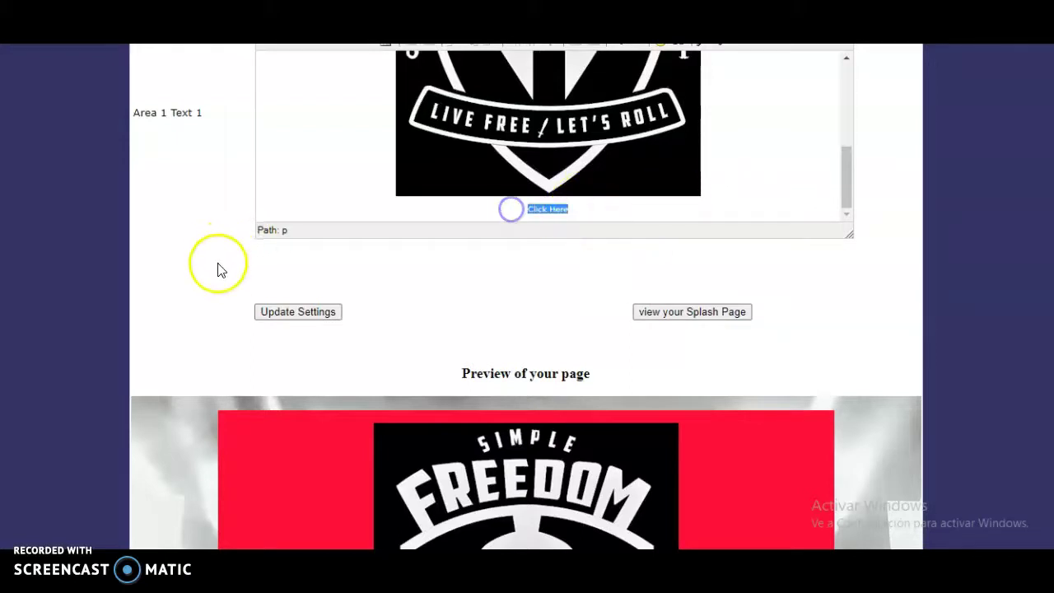
# - Format the Click Here text below the logo in bold Trebuchet MS at size 7 (36pt)
pyautogui.scroll(2, 217, 272)
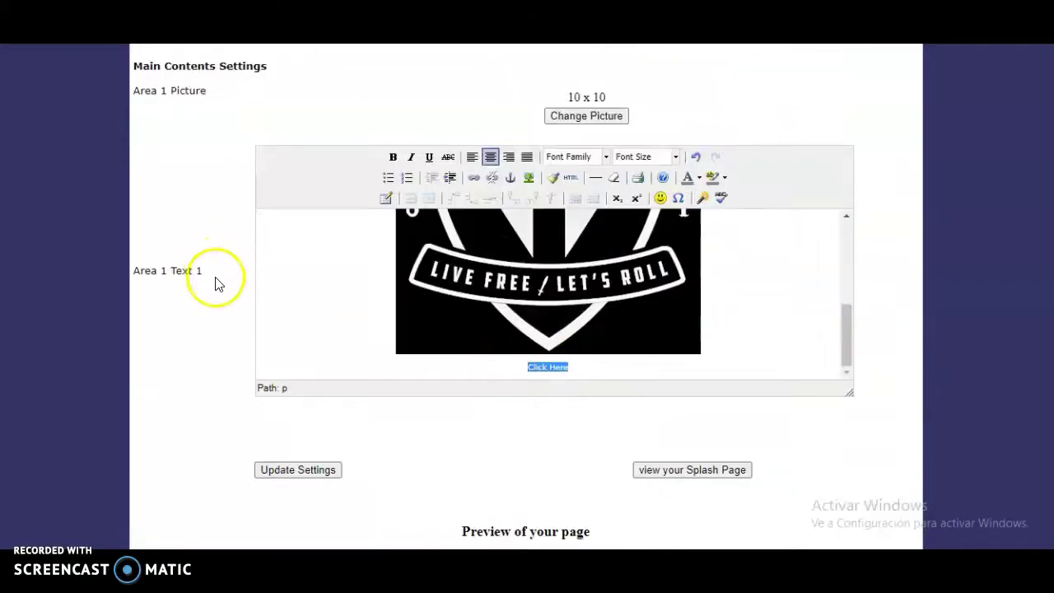
pyautogui.click(606, 157)
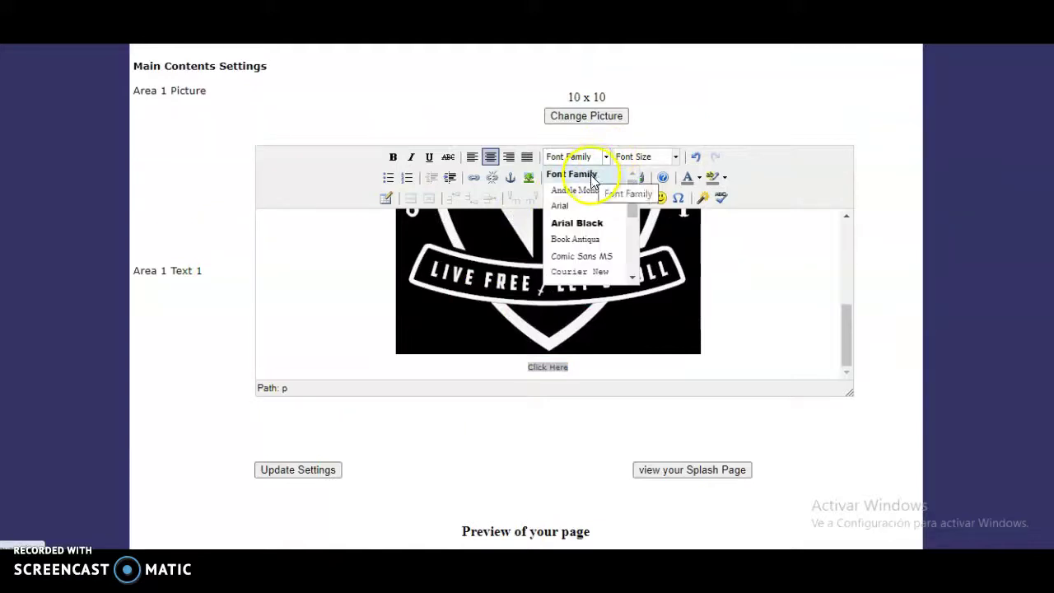
pyautogui.scroll(-2, 590, 183)
pyautogui.scroll(-2, 574, 216)
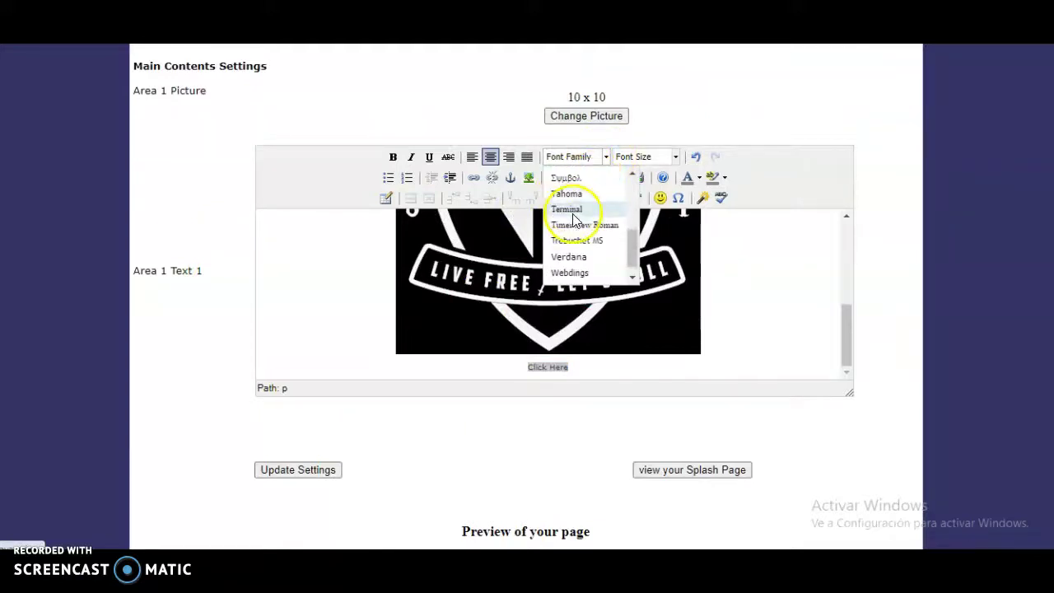
pyautogui.click(578, 241)
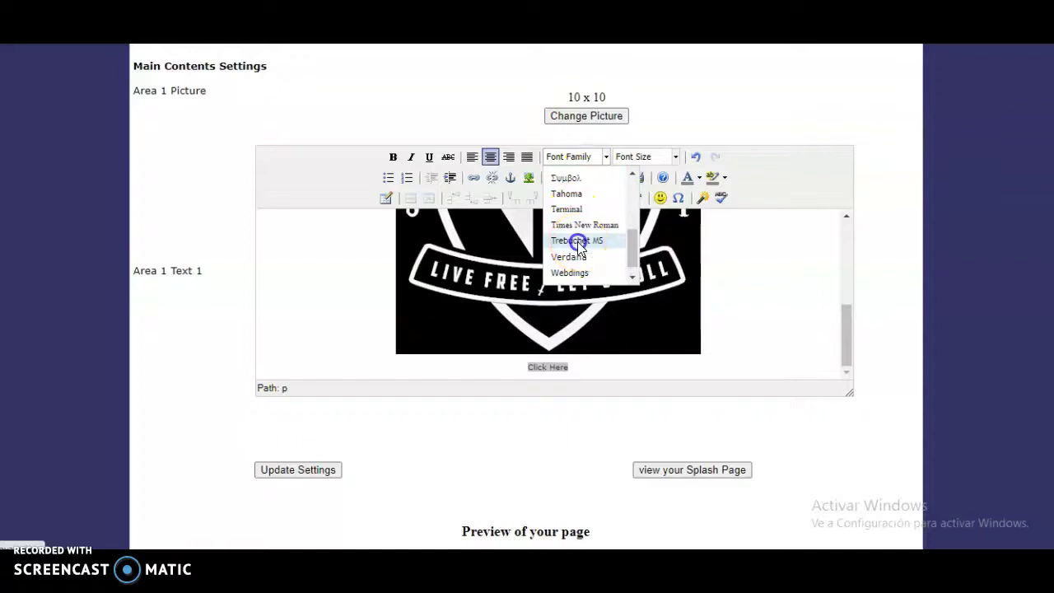
pyautogui.click(674, 156)
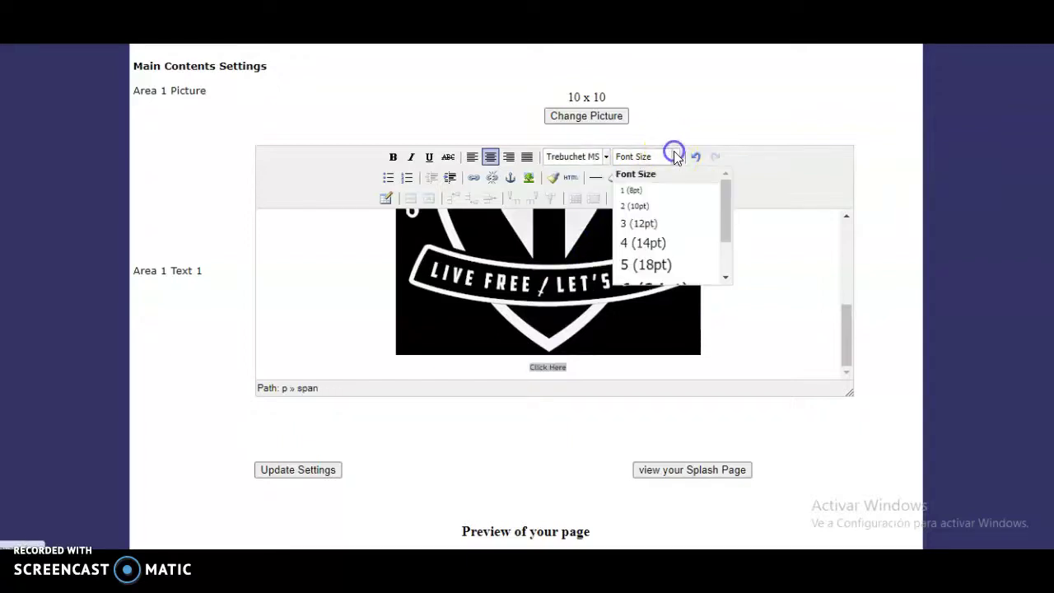
pyautogui.scroll(-2, 663, 210)
pyautogui.click(667, 268)
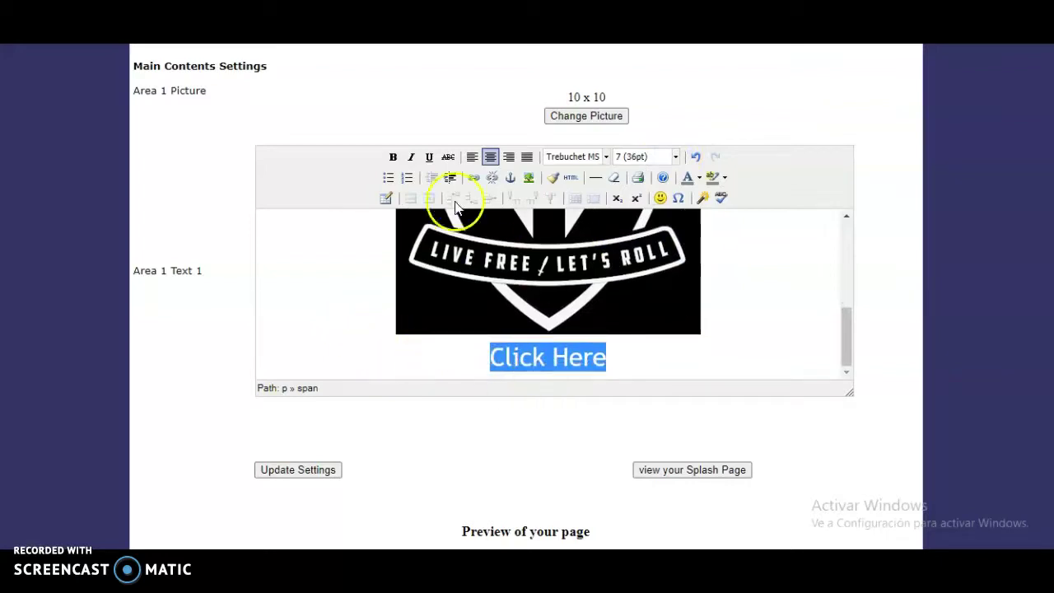
pyautogui.click(390, 156)
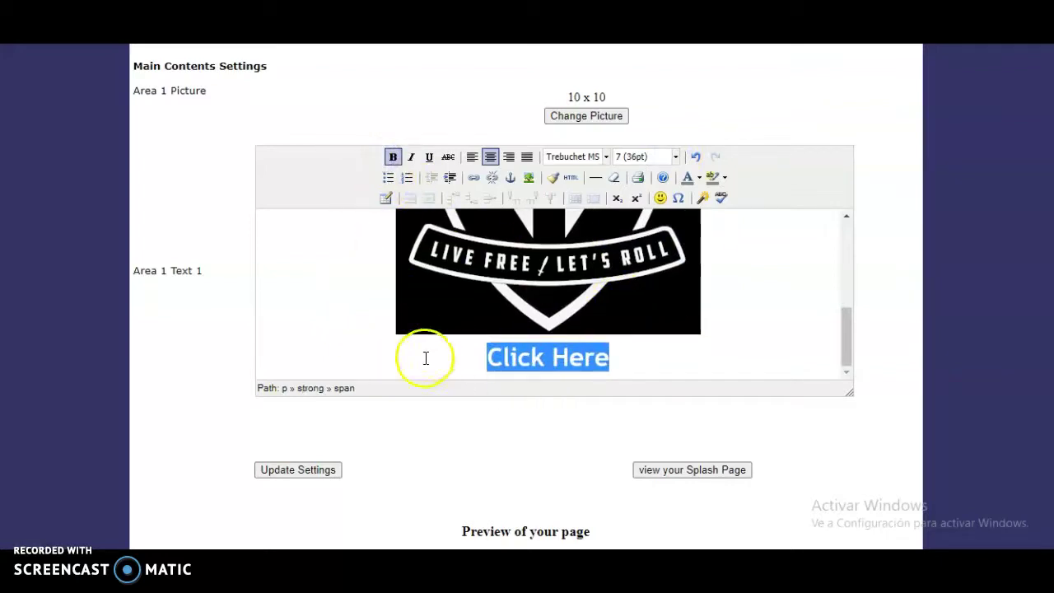
# - Save the settings with the formatted Click Here text and check the live splash page
pyautogui.click(312, 472)
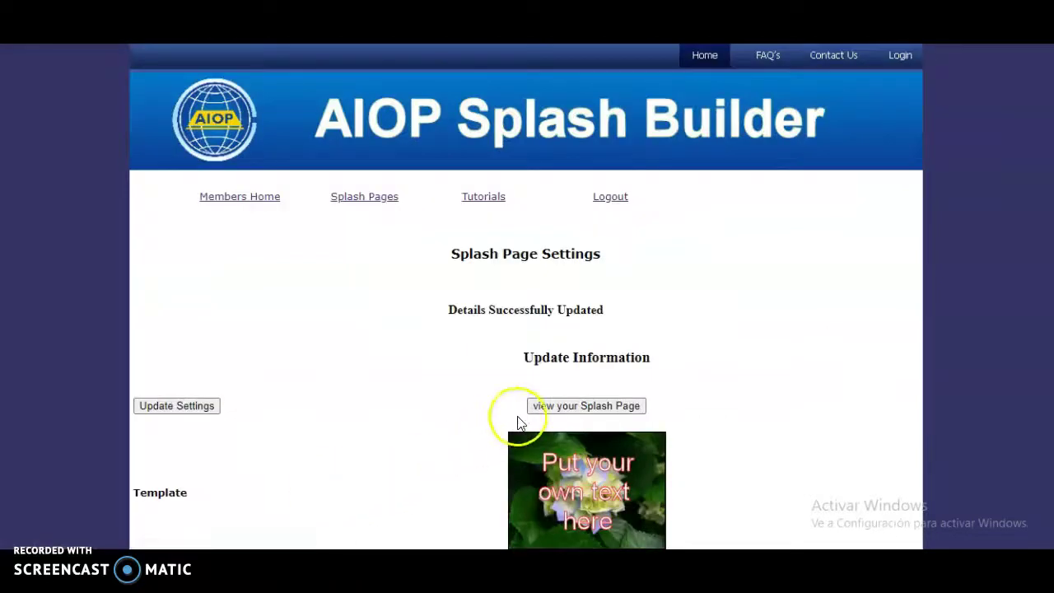
pyautogui.click(536, 410)
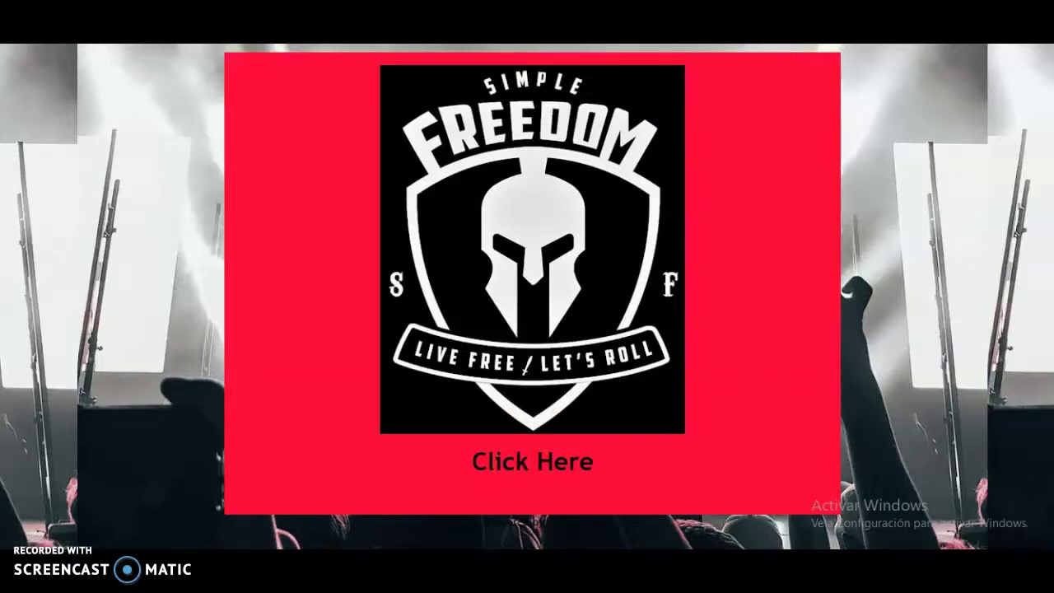
pyautogui.hotkey('ctrl', 'w')
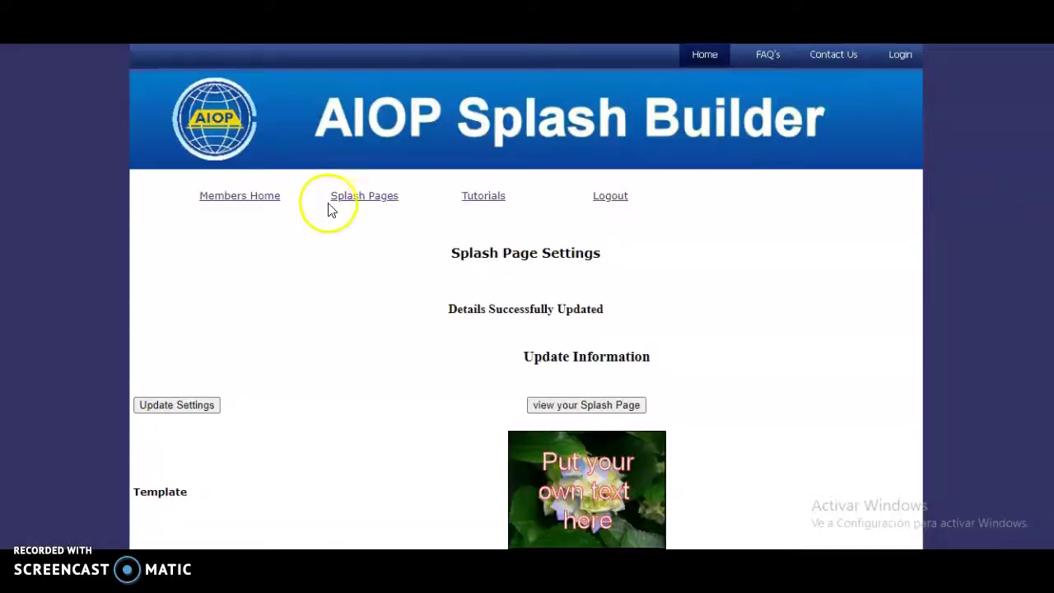
# - Set the splash page's Body Background Color to 000000 and save the settings
pyautogui.scroll(-3, 329, 210)
pyautogui.scroll(-7, 332, 313)
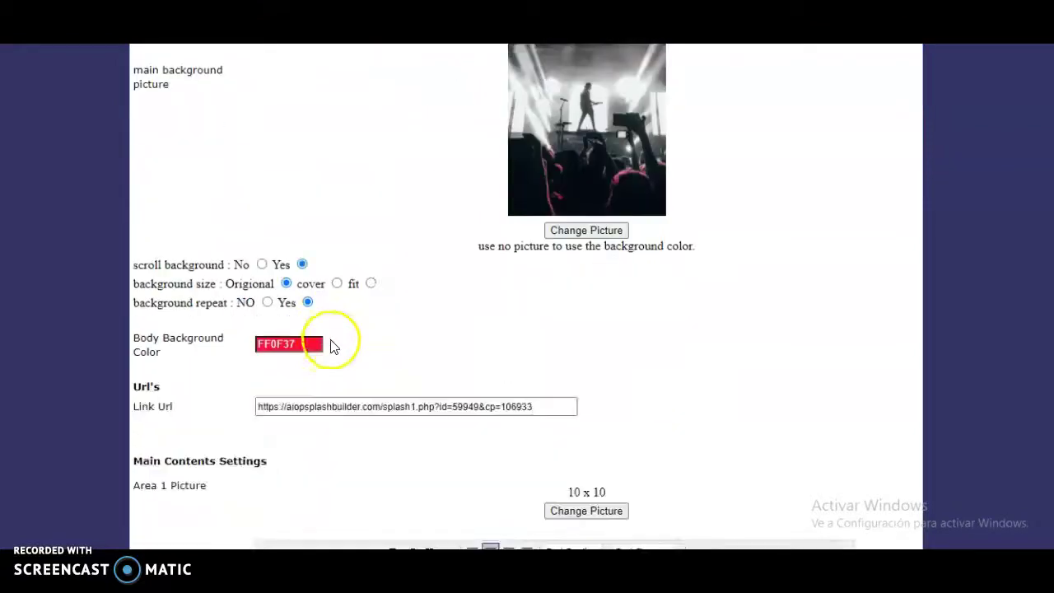
pyautogui.click(323, 343)
pyautogui.moveTo(419, 369); pyautogui.dragTo(416, 461)
pyautogui.rightClick(410, 474)
pyautogui.click(315, 440)
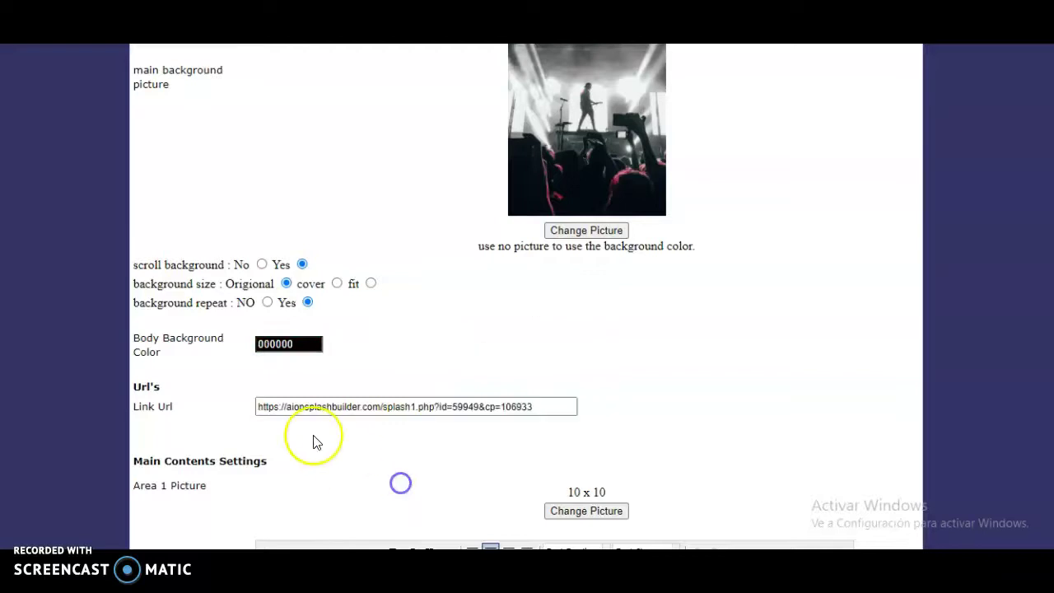
pyautogui.scroll(-6, 284, 393)
pyautogui.click(284, 394)
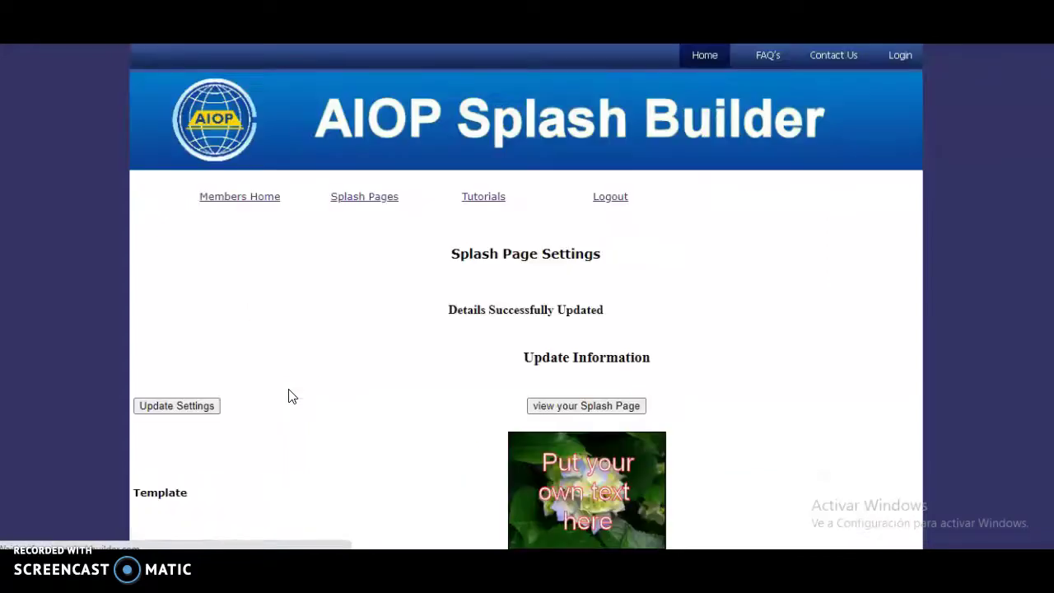
# - View the live splash page to check the new body background, then close it
pyautogui.scroll(-1, 329, 365)
pyautogui.click(549, 329)
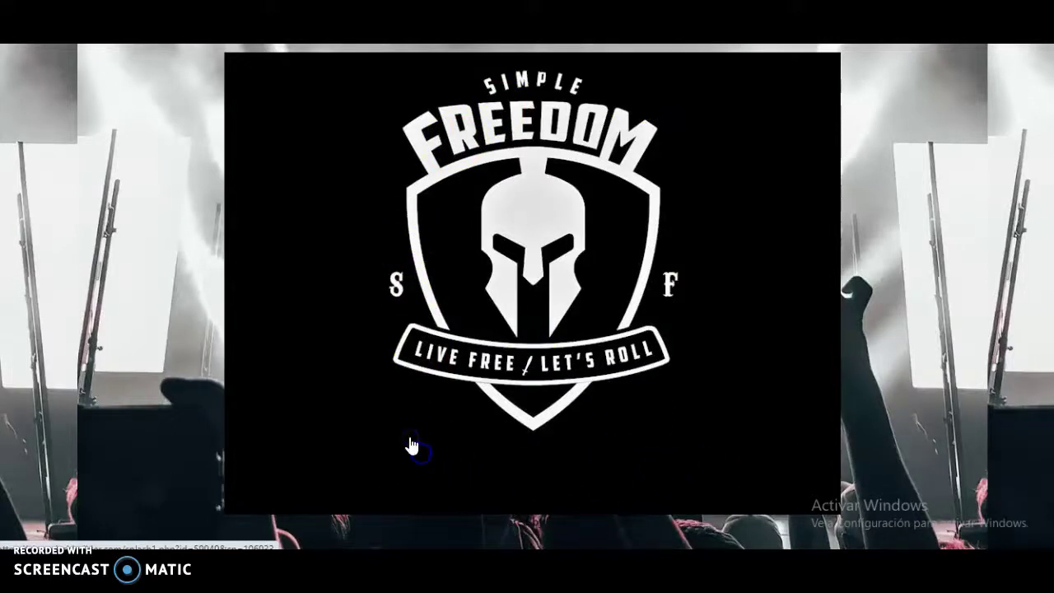
pyautogui.hotkey('ctrl', 'w')
# - Change the color of the Click Here text in Area 1 Text 1 to white and save the settings
pyautogui.scroll(-12, 437, 179)
pyautogui.scroll(-10, 420, 241)
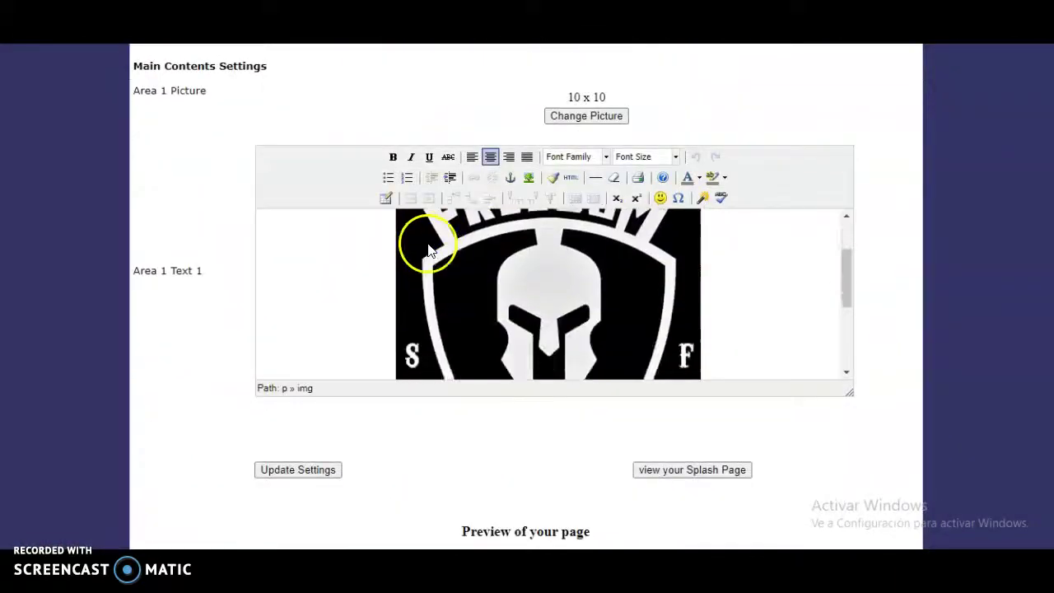
pyautogui.moveTo(626, 279); pyautogui.dragTo(487, 285)
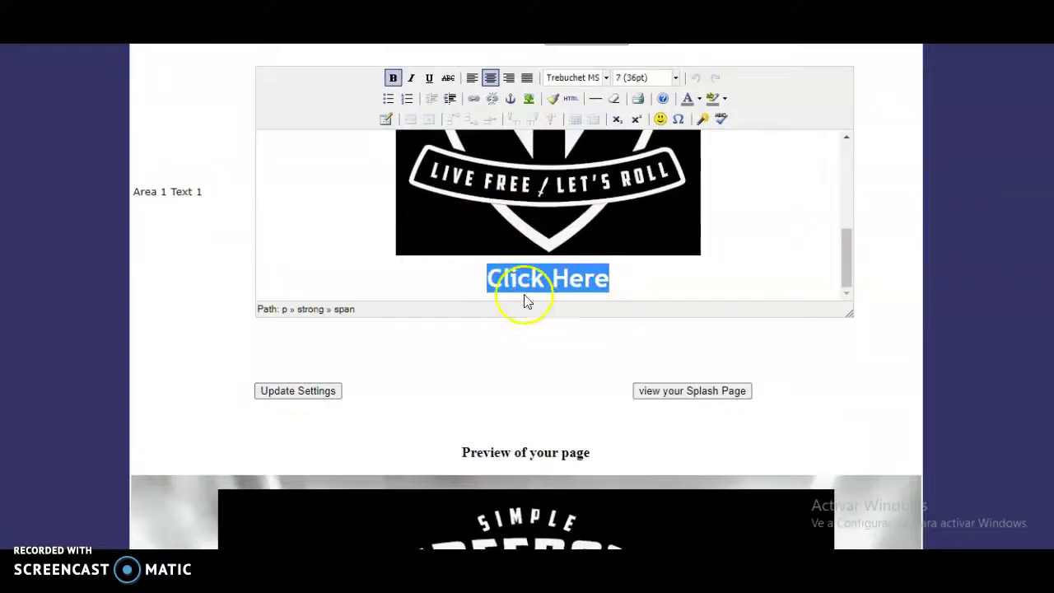
pyautogui.click(698, 99)
pyautogui.click(778, 168)
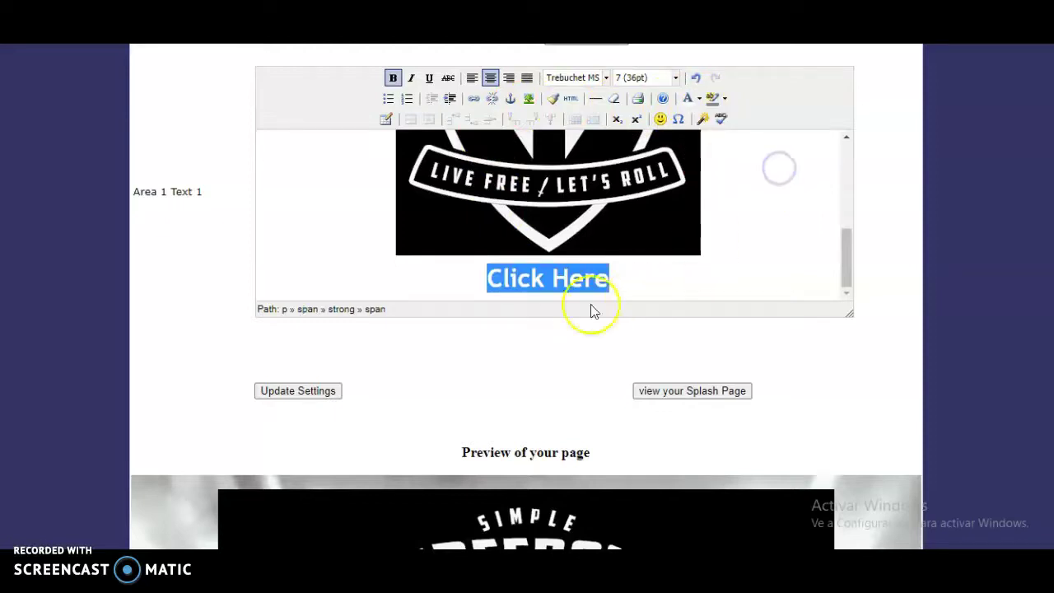
pyautogui.click(317, 391)
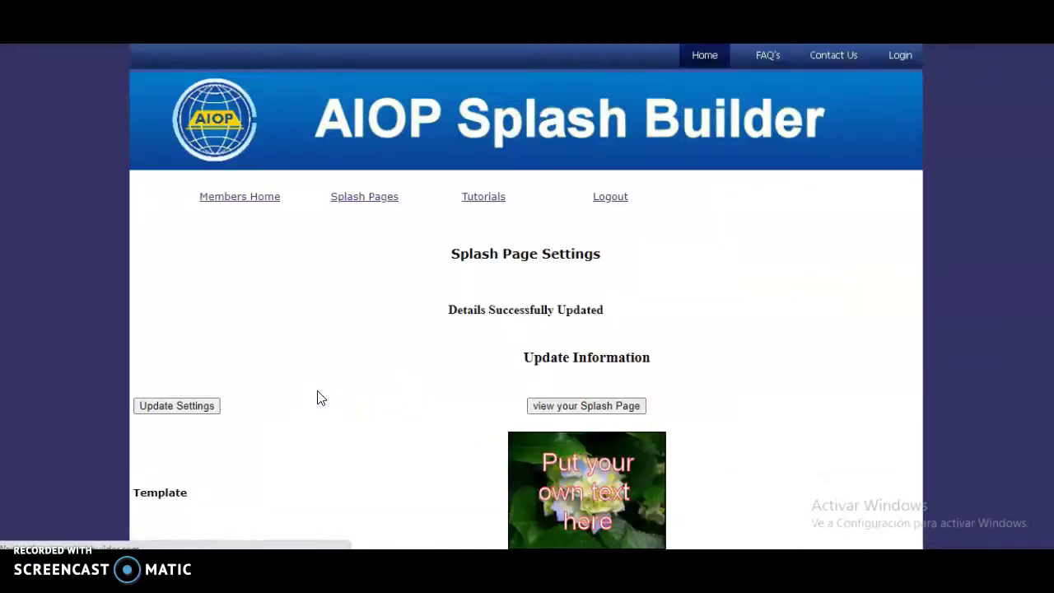
# - View the updated splash page, test its link and review the Affiliate Marketing School campaign page it leads to
pyautogui.click(560, 408)
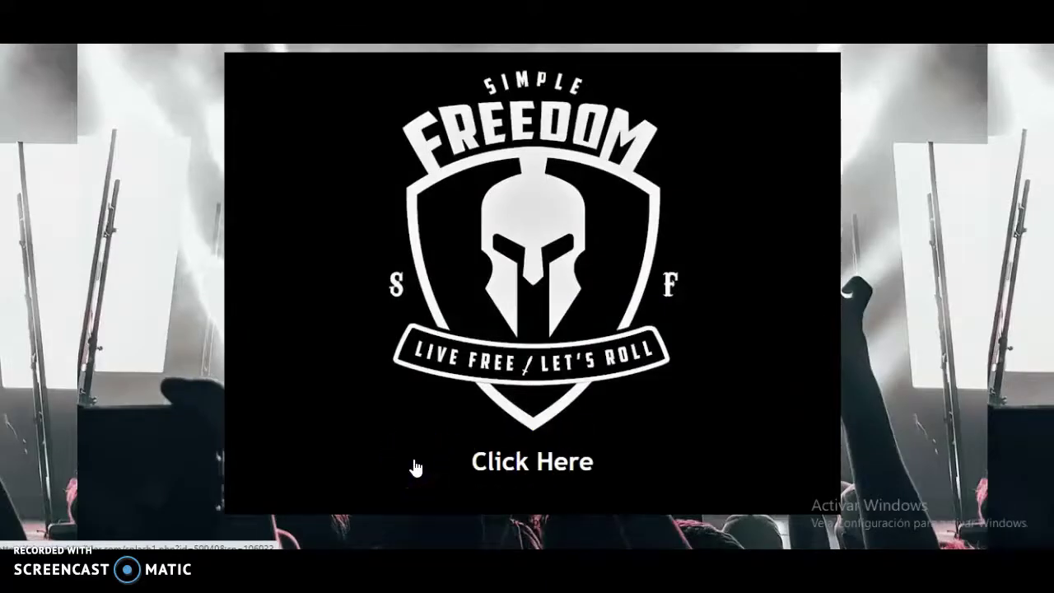
pyautogui.click(501, 372)
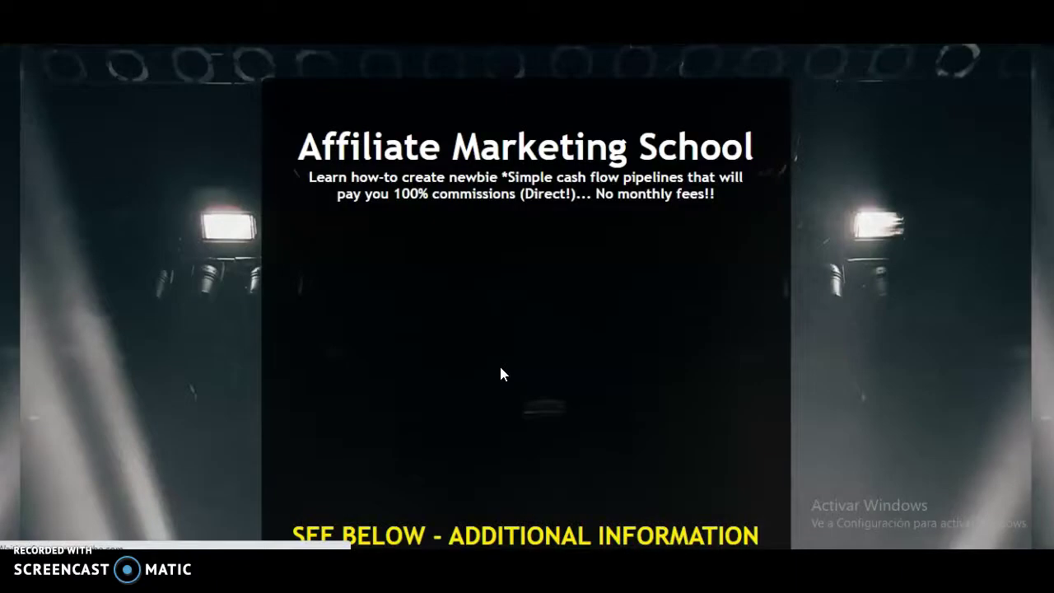
pyautogui.scroll(-7, 500, 373)
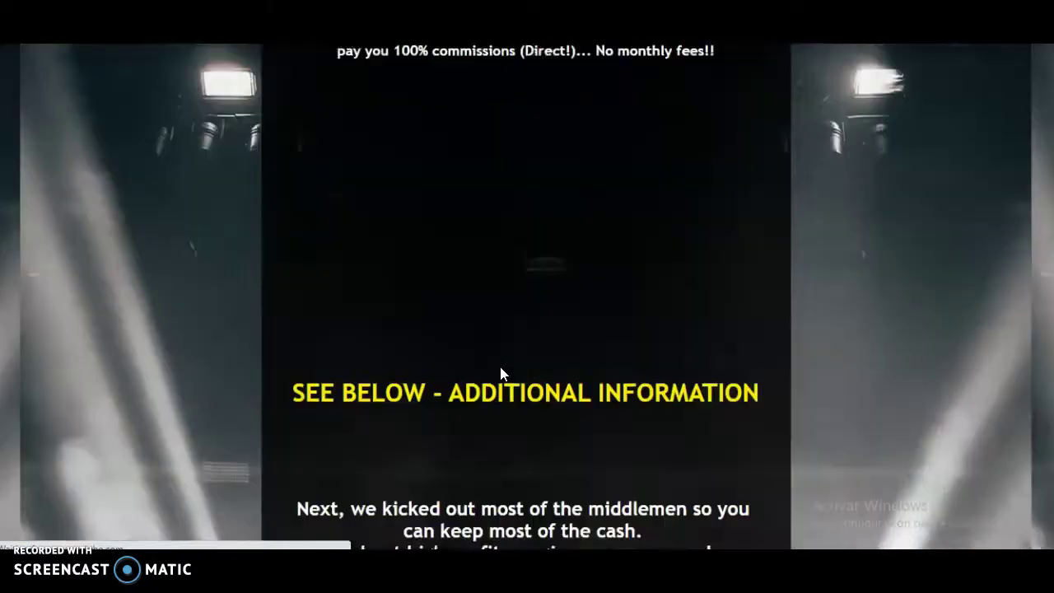
pyautogui.scroll(-3, 500, 373)
pyautogui.scroll(10, 501, 373)
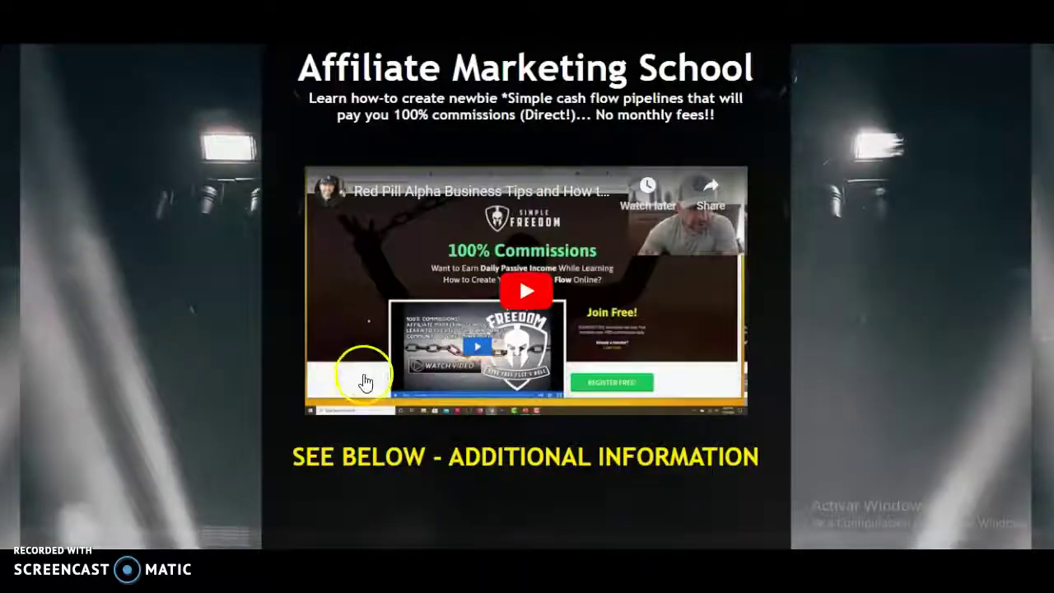
pyautogui.scroll(1, 365, 384)
pyautogui.scroll(-6, 368, 400)
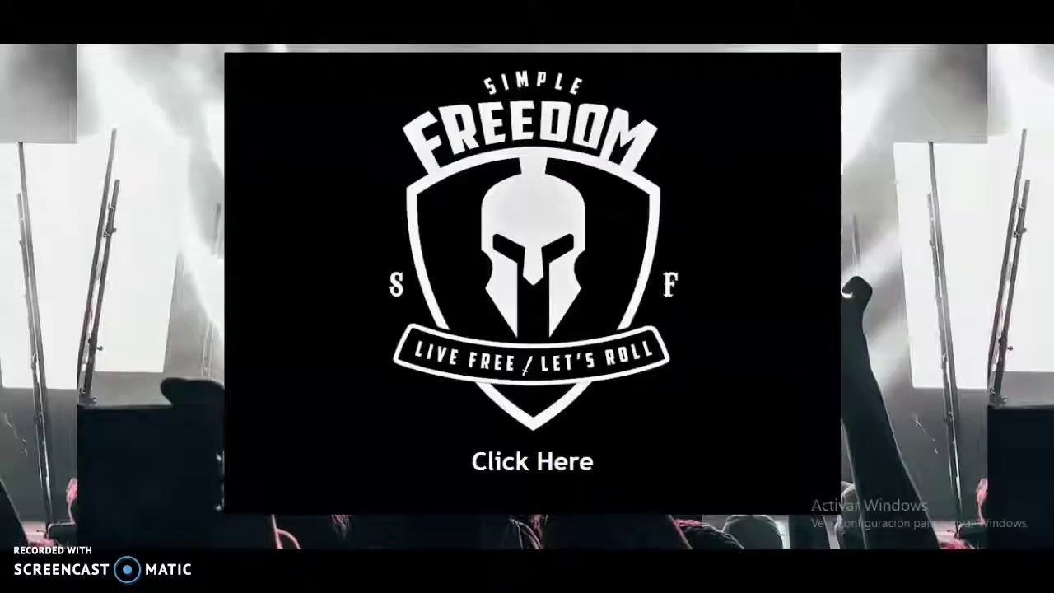
pyautogui.hotkey('ctrl', 'w')
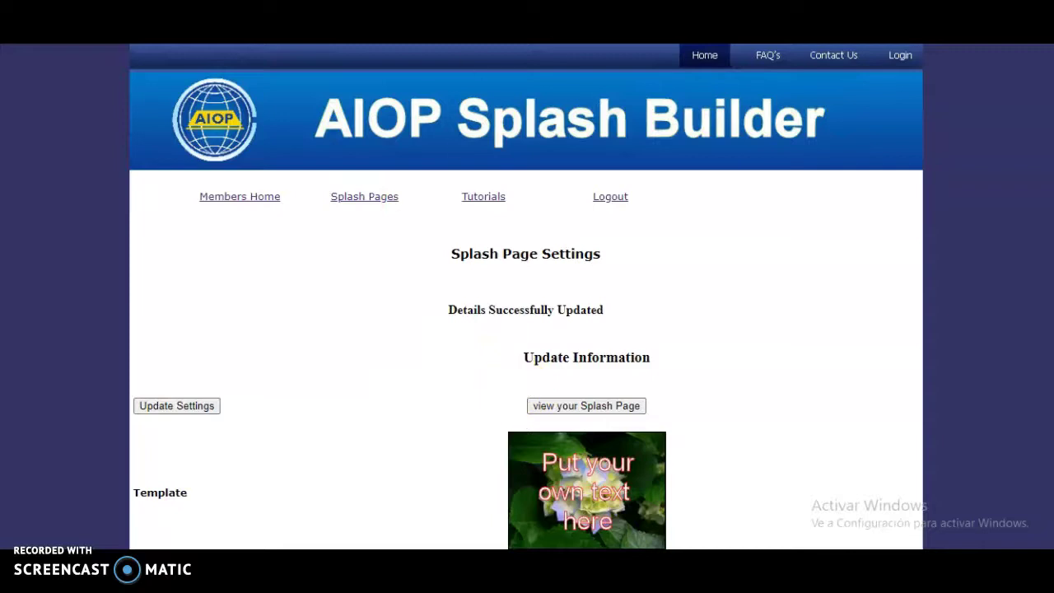
pyautogui.click(321, 49)
pyautogui.click(443, 200)
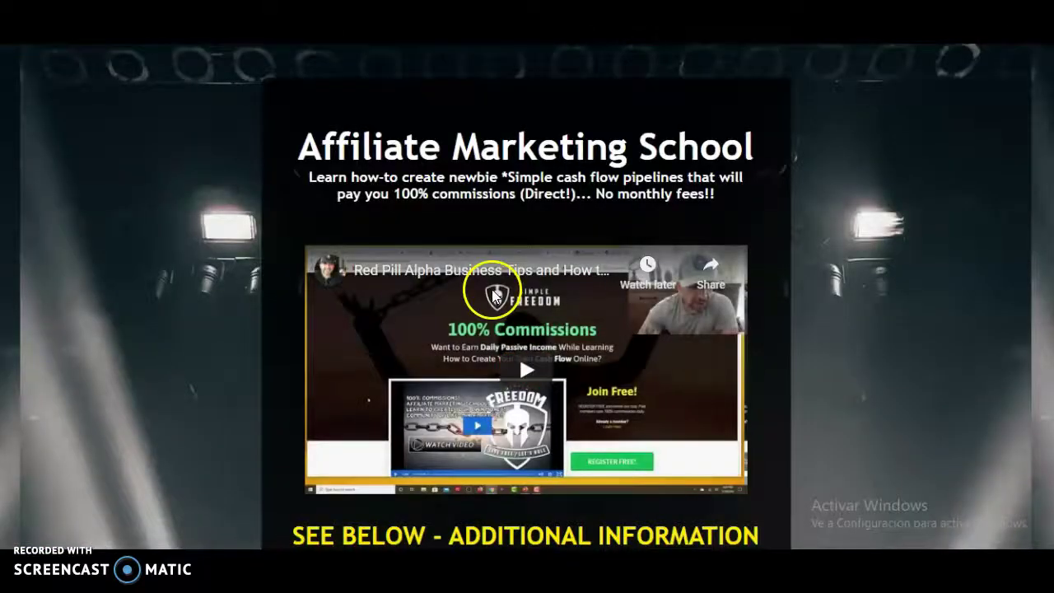
pyautogui.scroll(-2, 494, 299)
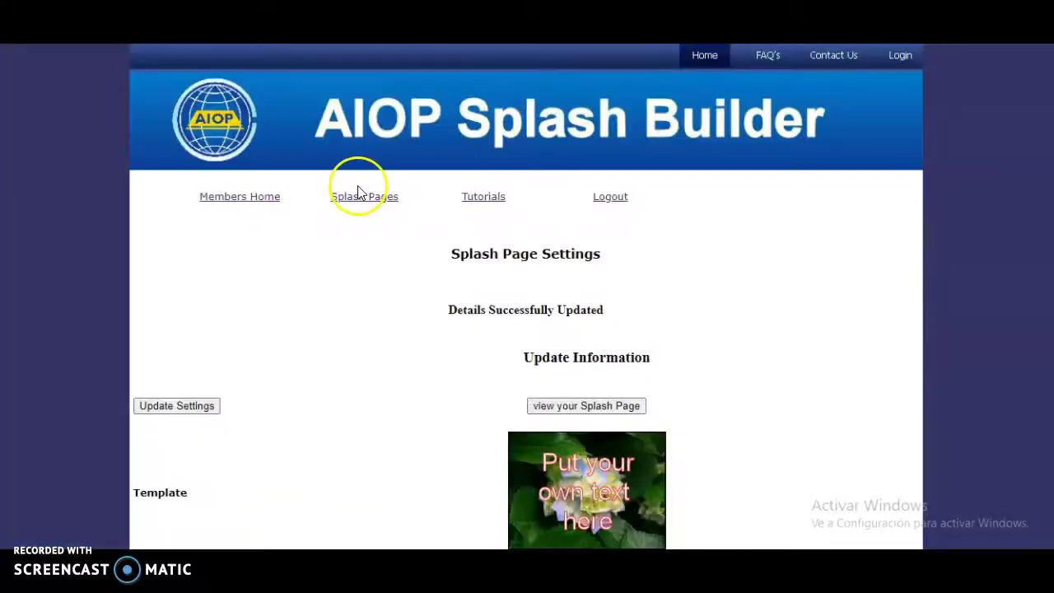
# - Open the list of splash pages and select the link of the sfclubtest page
pyautogui.click(355, 197)
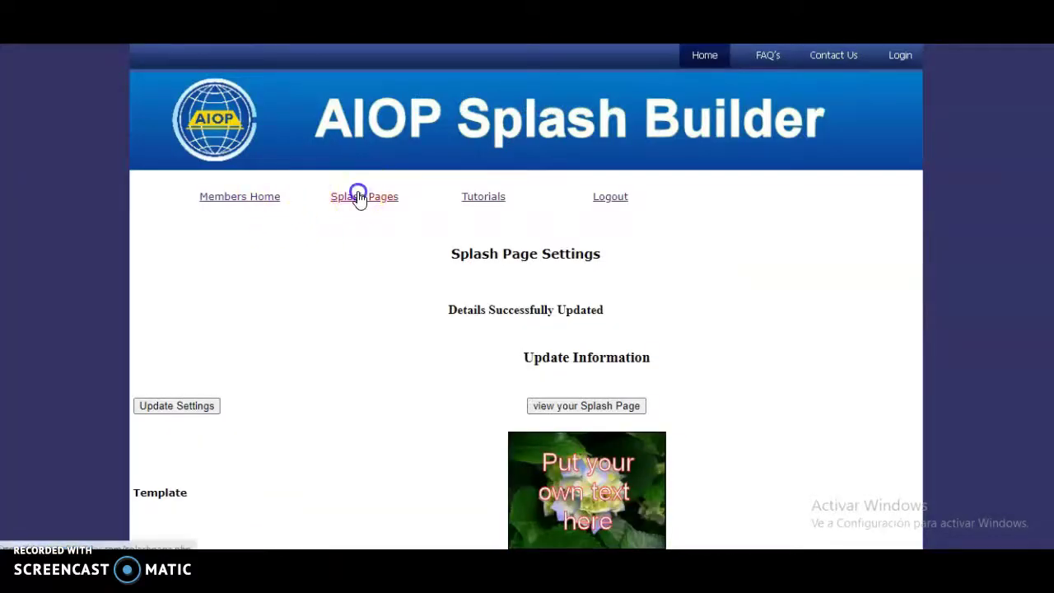
pyautogui.scroll(-15, 667, 465)
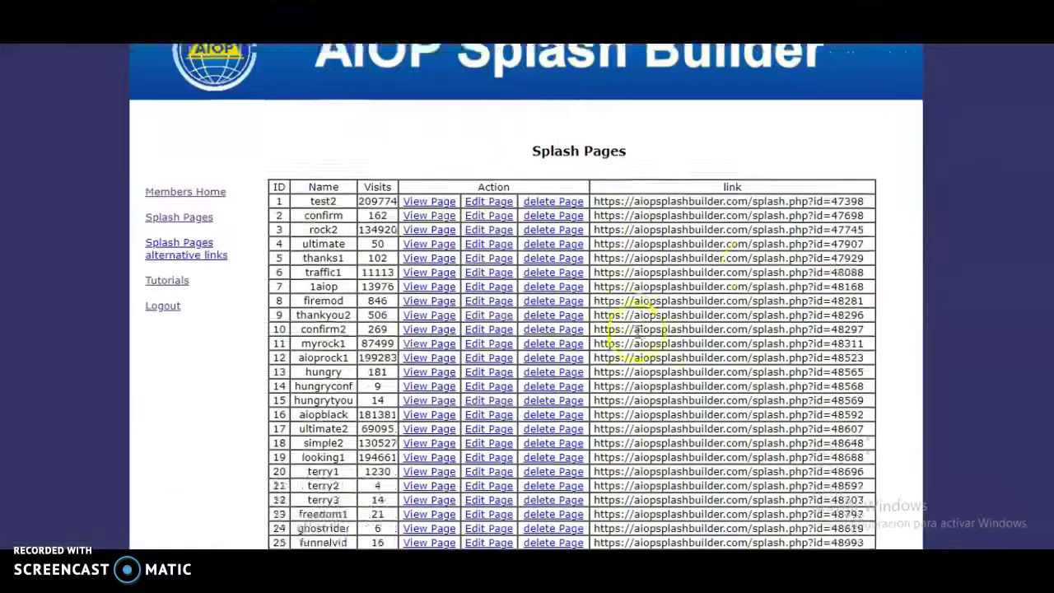
pyautogui.scroll(-6, 666, 466)
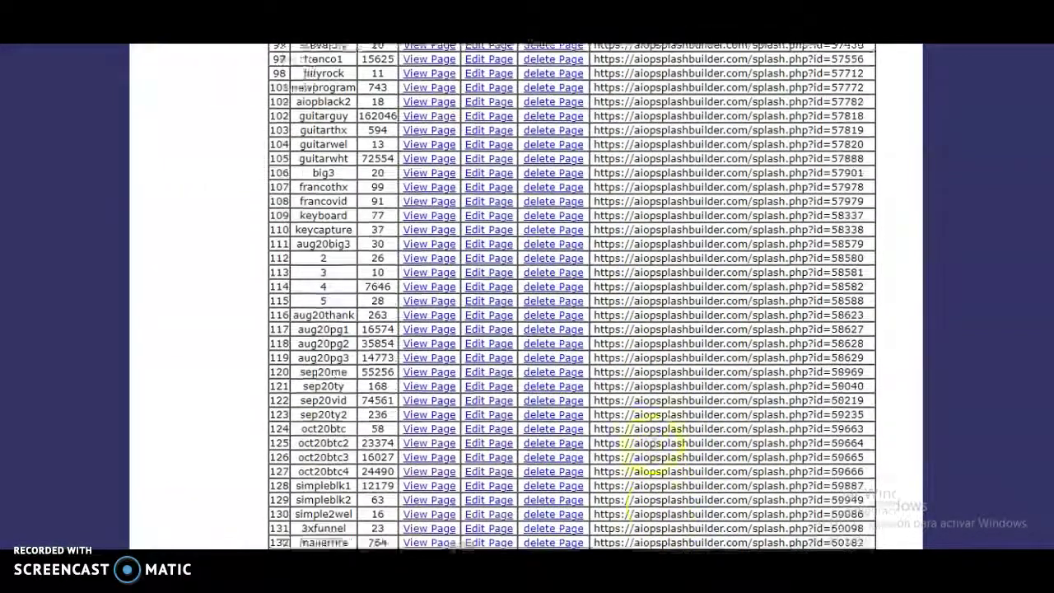
pyautogui.moveTo(595, 442); pyautogui.dragTo(789, 442)
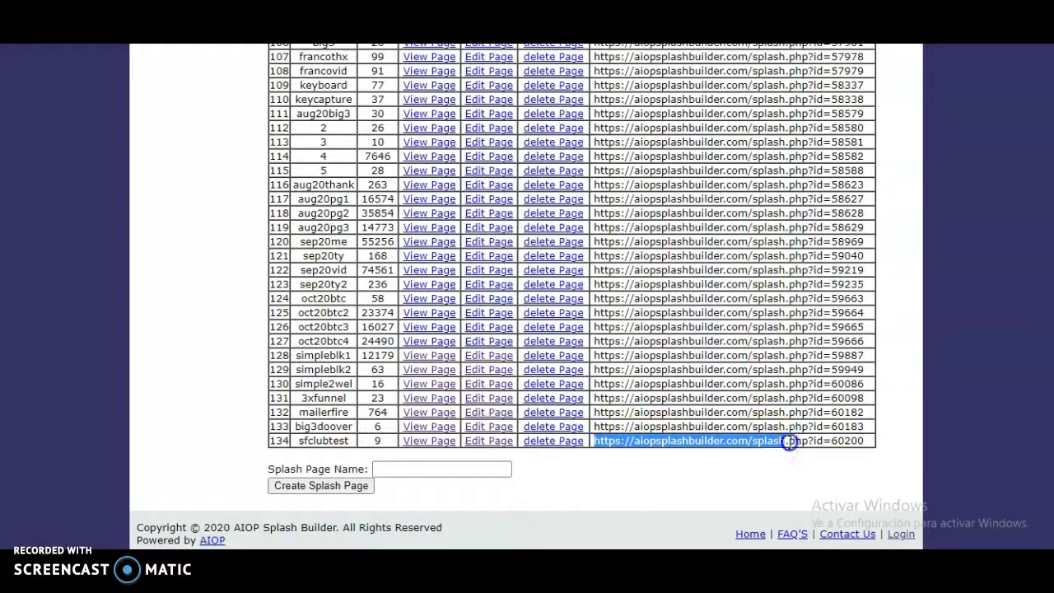